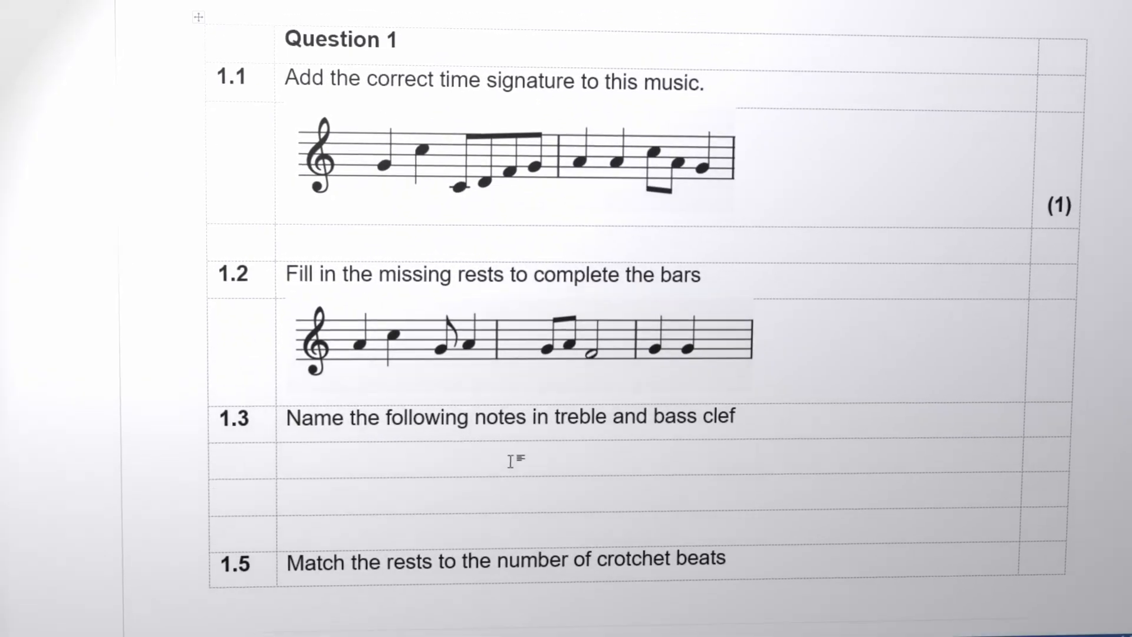
pyautogui.hotkey('ctrl', 'v')
pyautogui.click(910, 461)
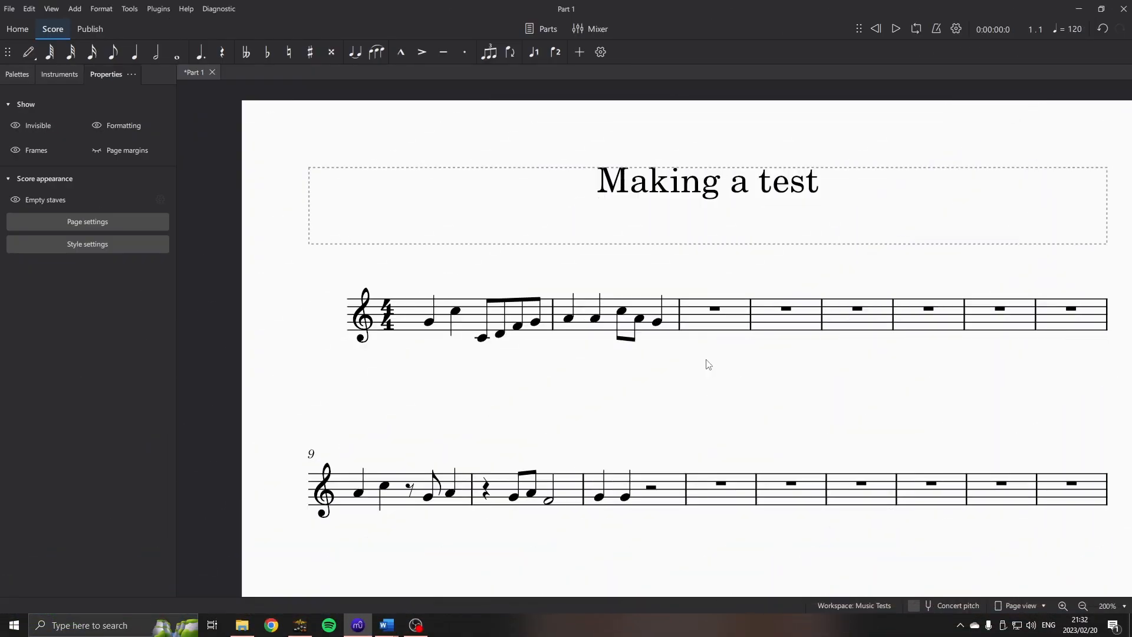
# Switch to Word and look over the Music Test Example document.
pyautogui.moveTo(387, 625)
pyautogui.click(431, 573)
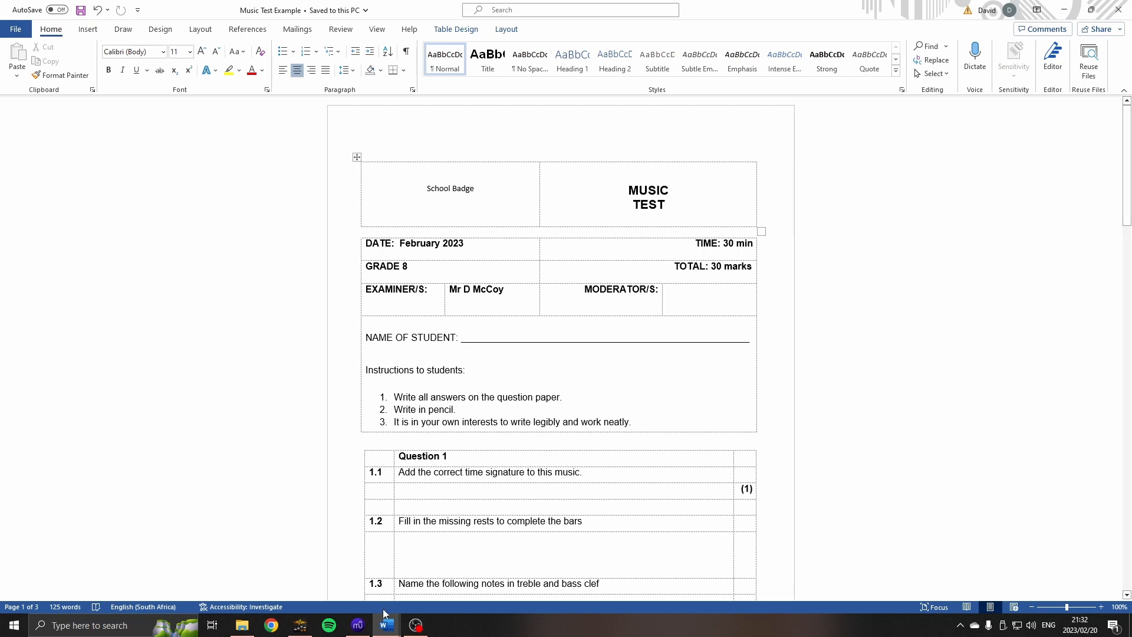
# Switch to MuseScore and snip the first two bars, including the treble clef and 4/4 time signature, to the clipboard.
pyautogui.click(366, 628)
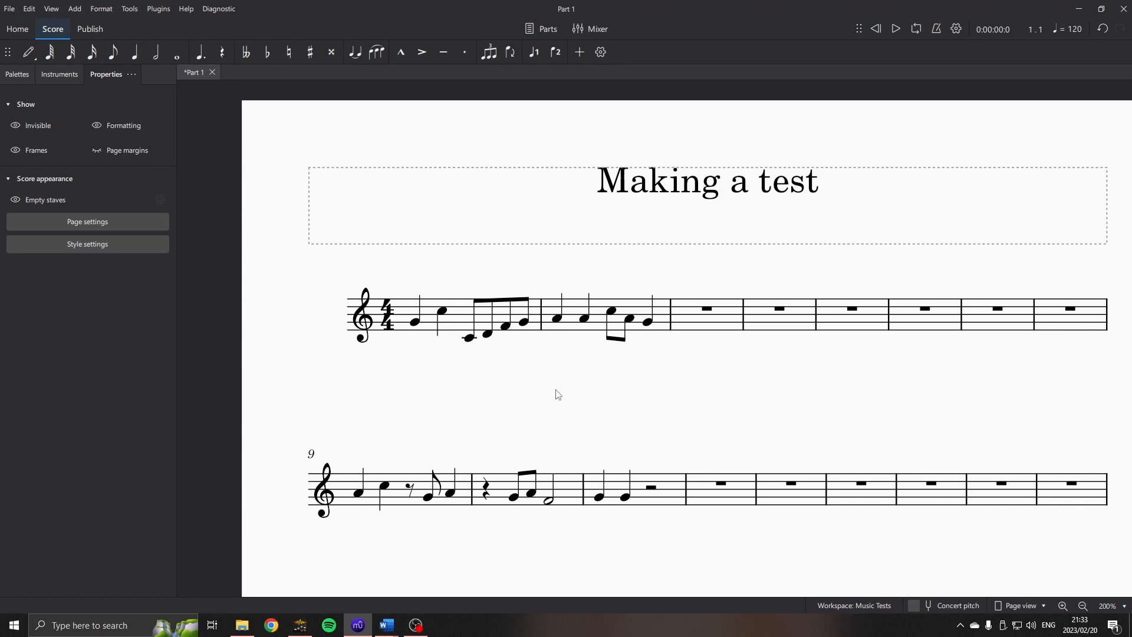
pyautogui.press('super+shift+s')
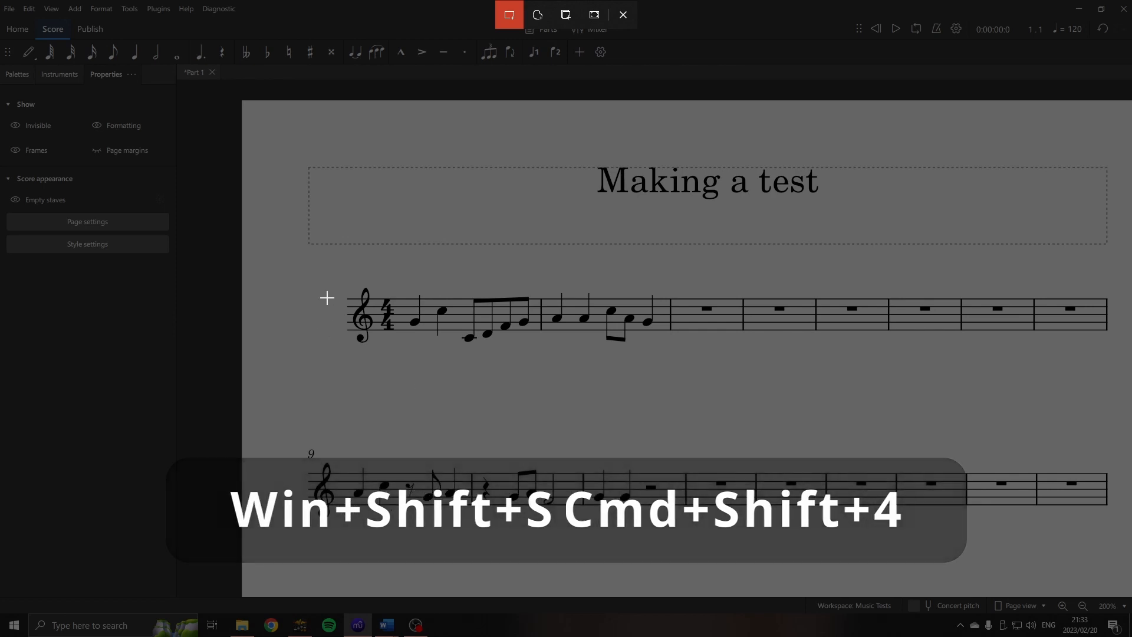
pyautogui.moveTo(336, 274); pyautogui.dragTo(671, 353)
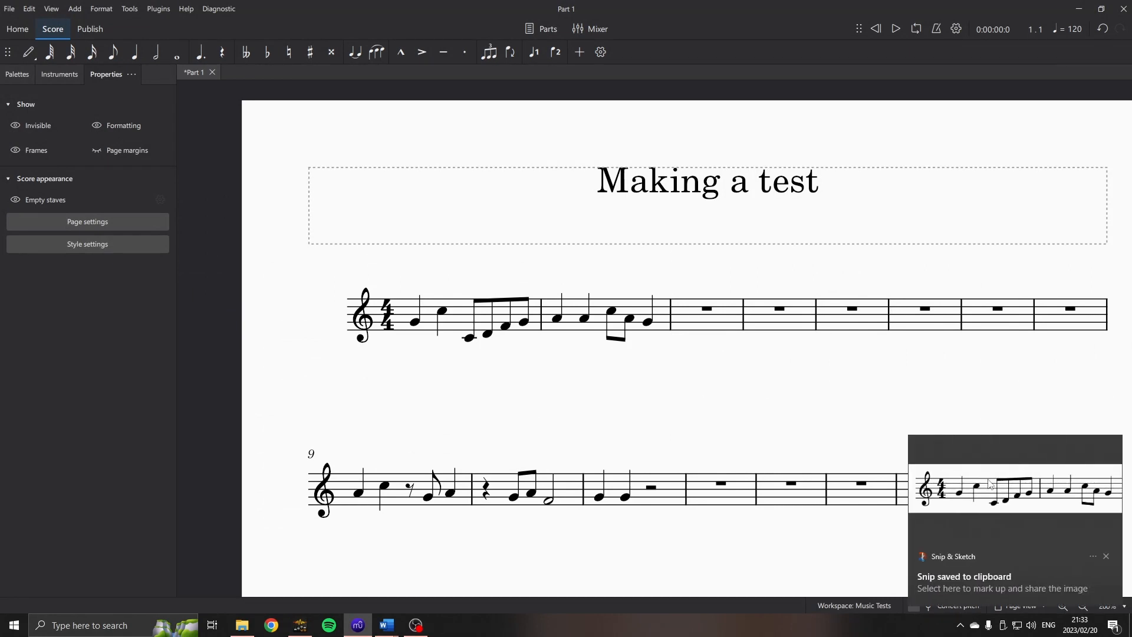
# Switch to Word, paste the snip into the row under question 1.1 and shrink it proportionally to leave space beside it.
pyautogui.click(384, 630)
pyautogui.click(318, 575)
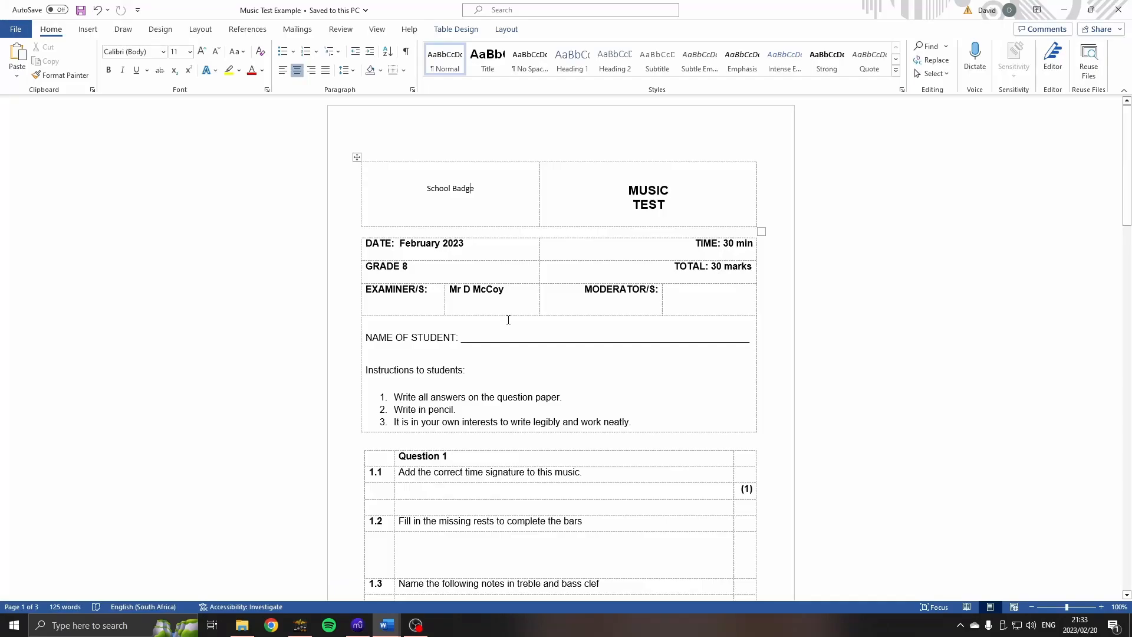
pyautogui.click(465, 495)
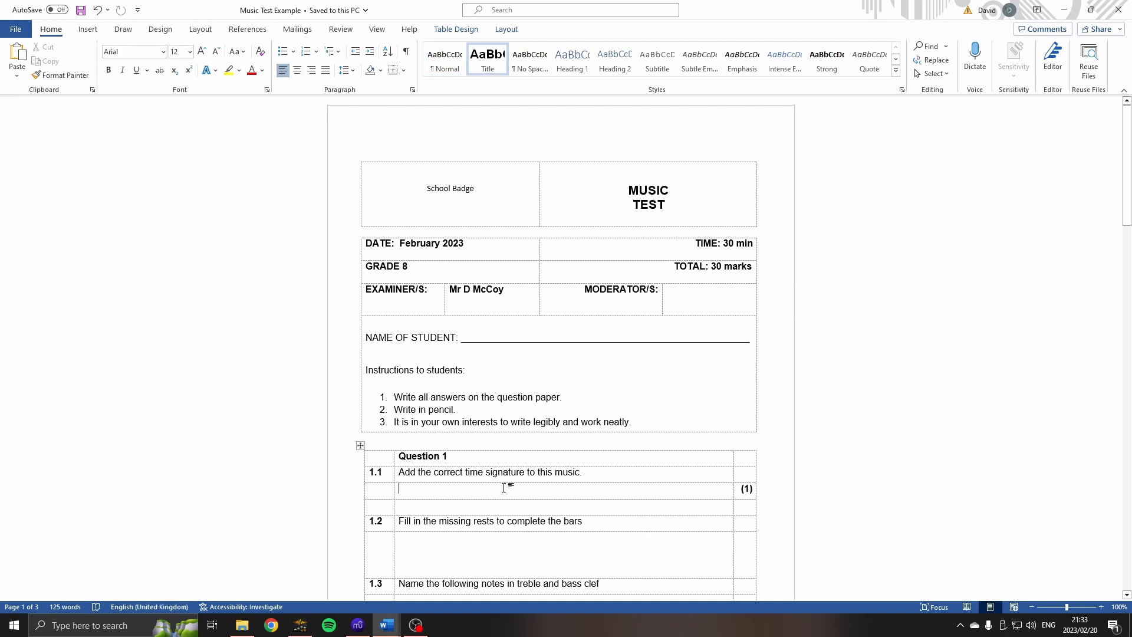
pyautogui.hotkey('ctrl', 'v')
pyautogui.click(724, 547)
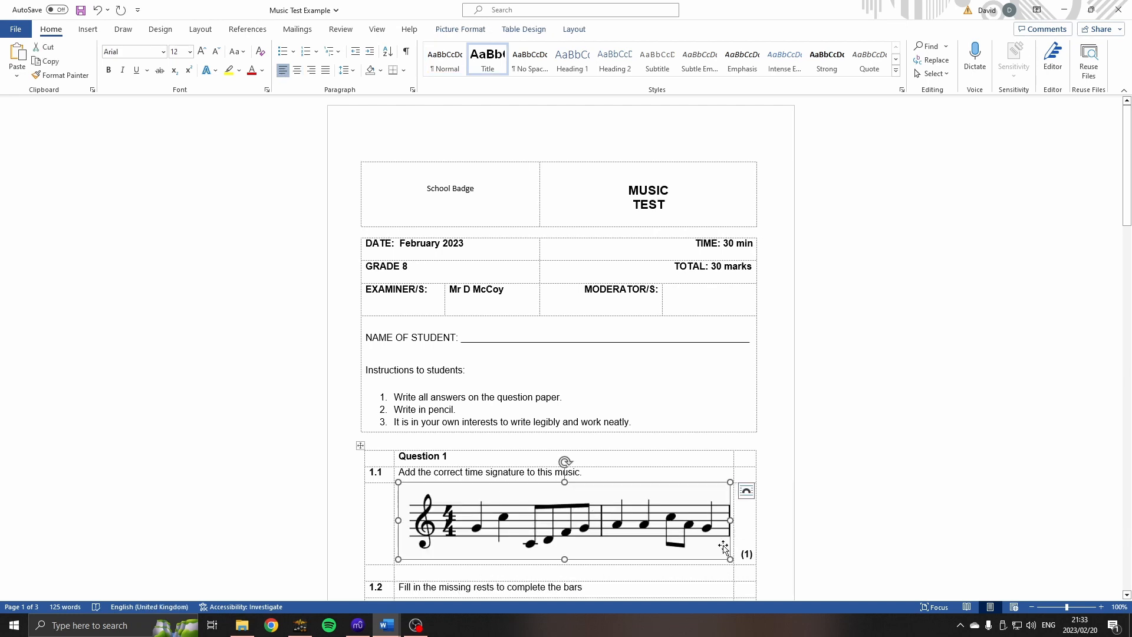
pyautogui.moveTo(730, 559); pyautogui.dragTo(642, 526)
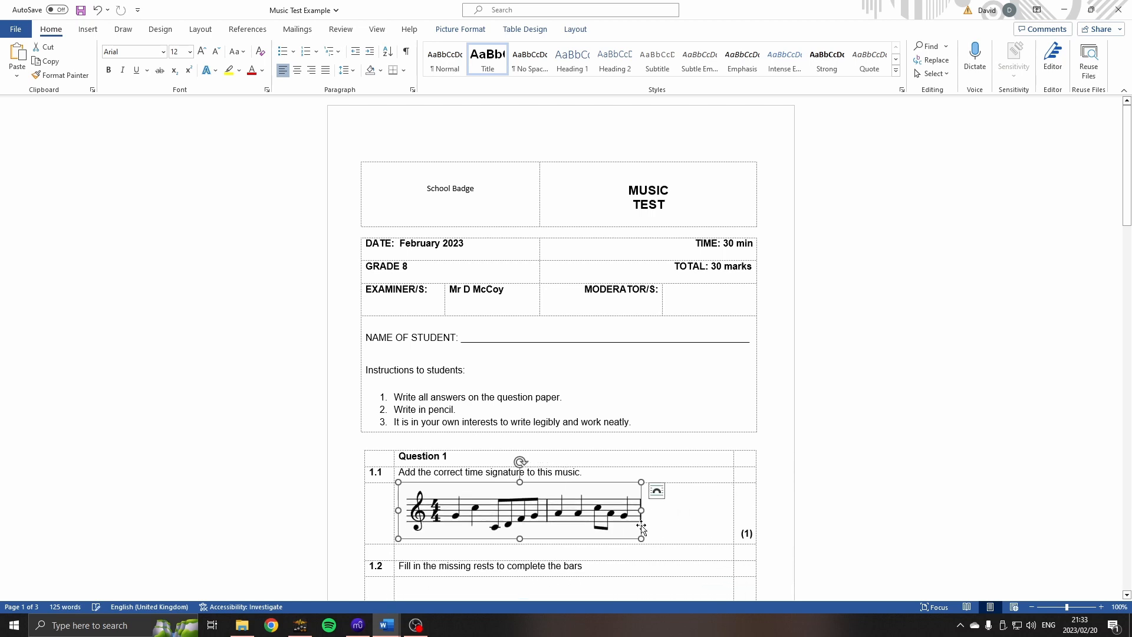
# Switch to MuseScore and snip the first two bars again at 100% zoom for a quality comparison.
pyautogui.click(357, 626)
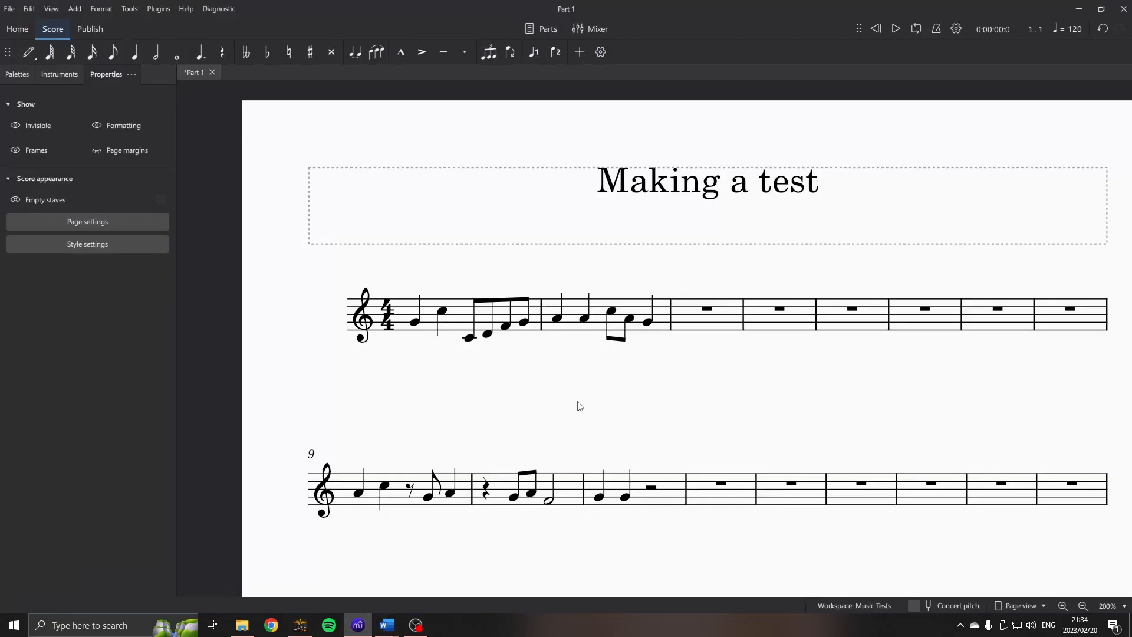
pyautogui.scroll(2, 521, 356)
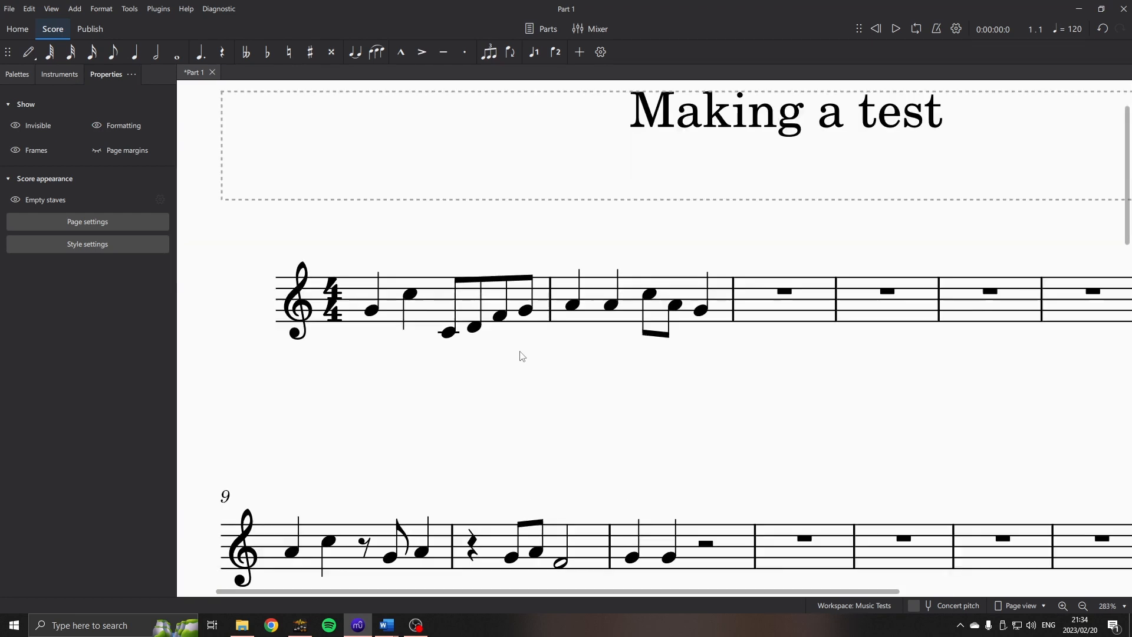
pyautogui.scroll(4, 521, 356)
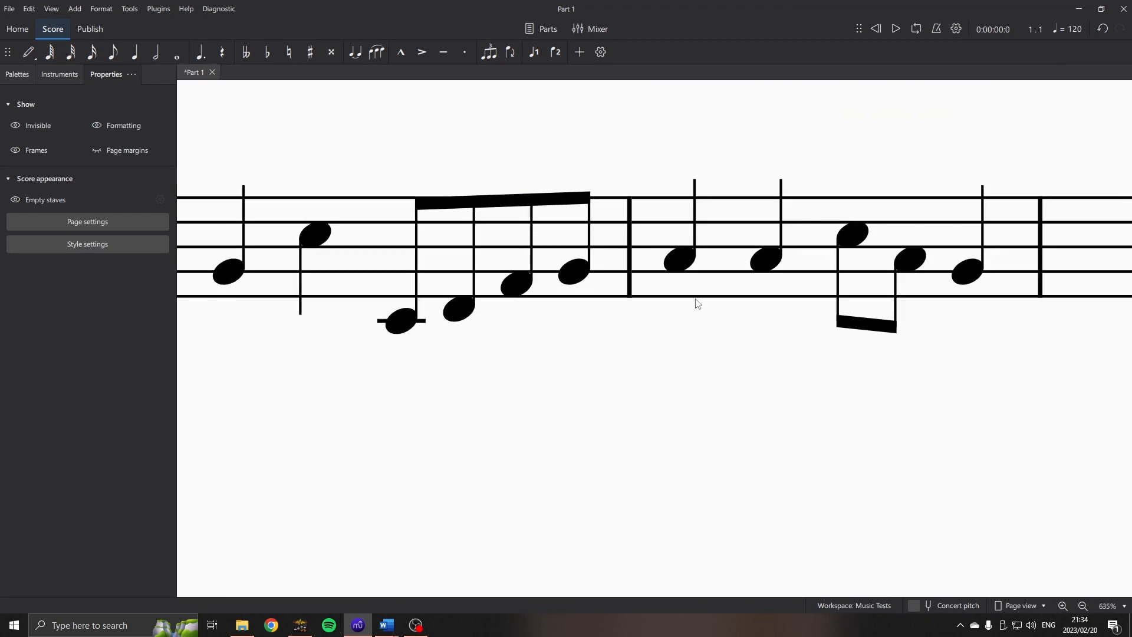
pyautogui.scroll(-8, 680, 301)
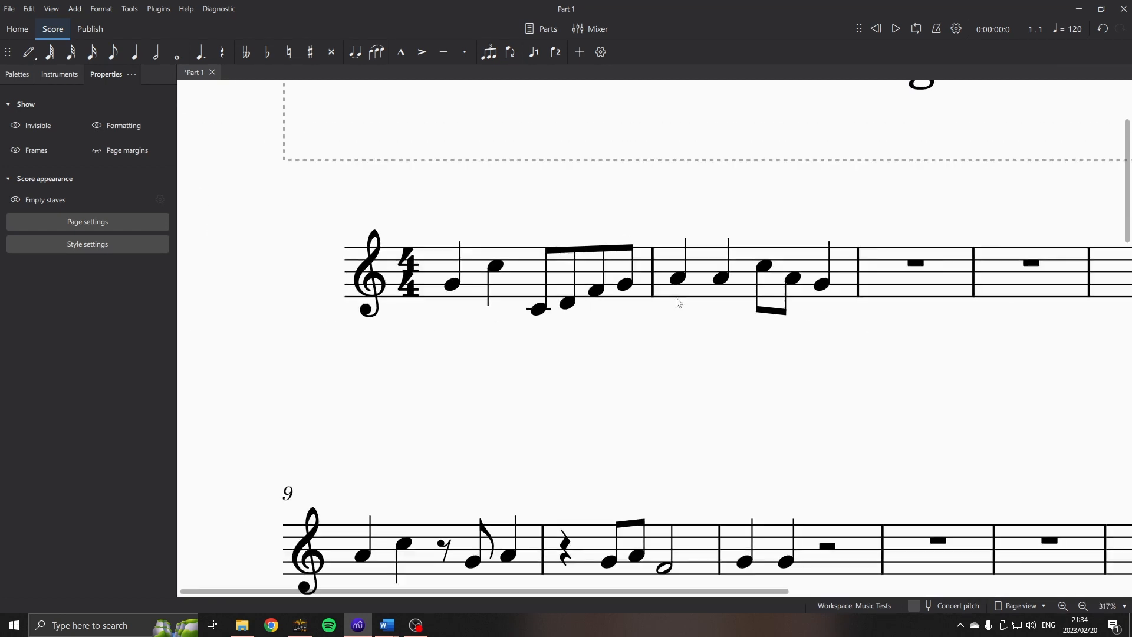
pyautogui.scroll(-2, 686, 343)
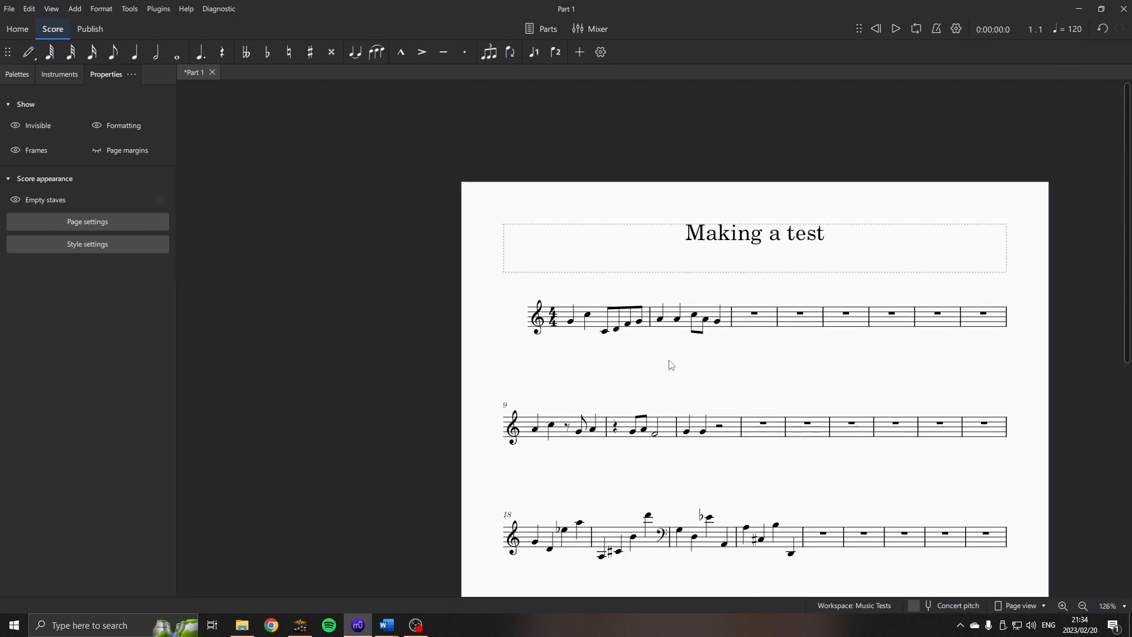
pyautogui.moveTo(690, 361); pyautogui.dragTo(677, 360)
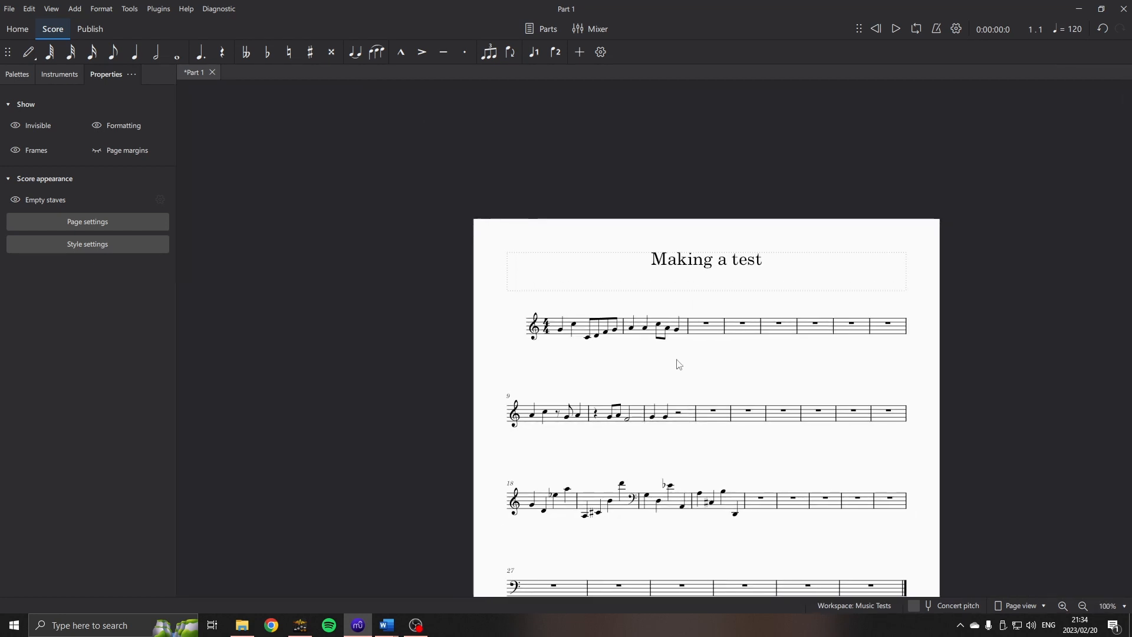
pyautogui.press('super+shift+s')
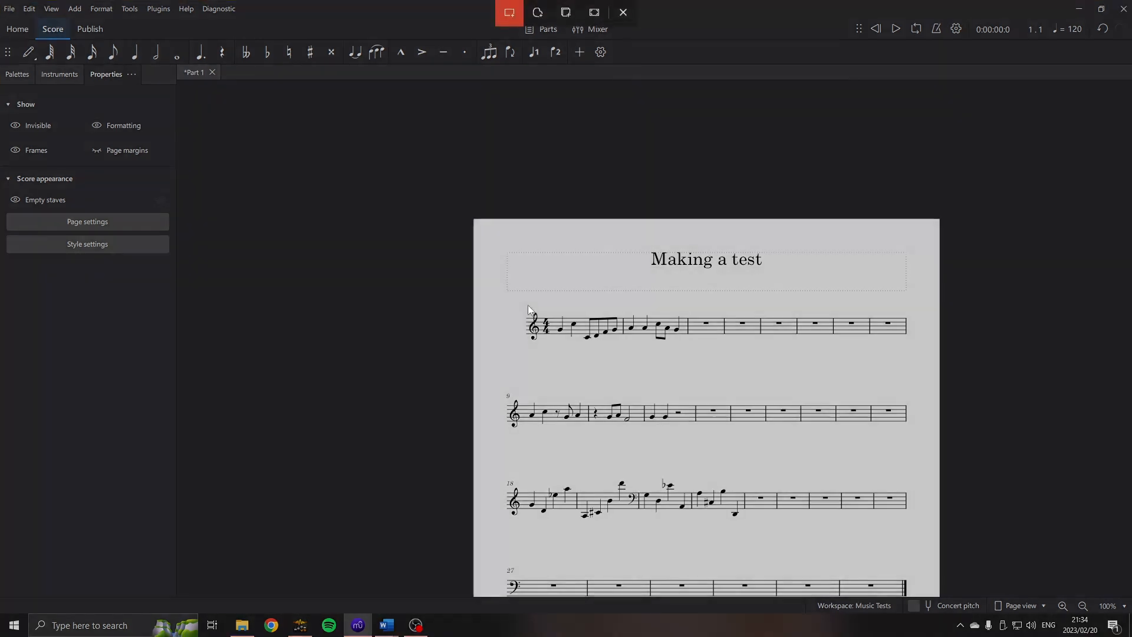
pyautogui.moveTo(521, 304); pyautogui.dragTo(688, 347)
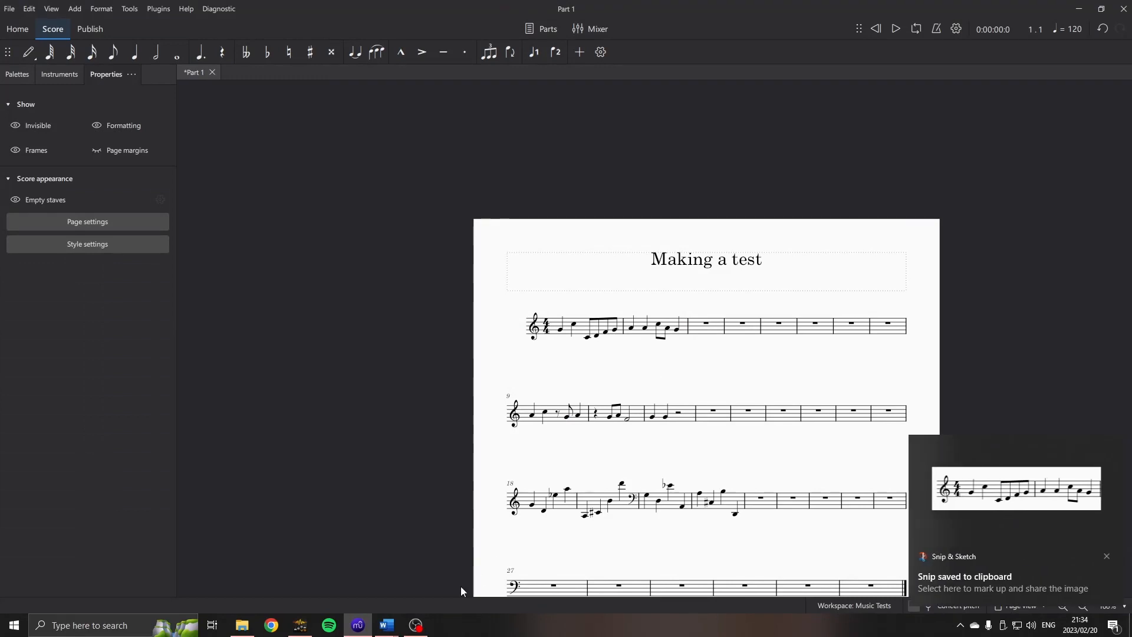
# Switch to Word, paste the second snip into the empty row above question 1.2 and enlarge it to the first image's width.
pyautogui.moveTo(383, 609)
pyautogui.click(449, 572)
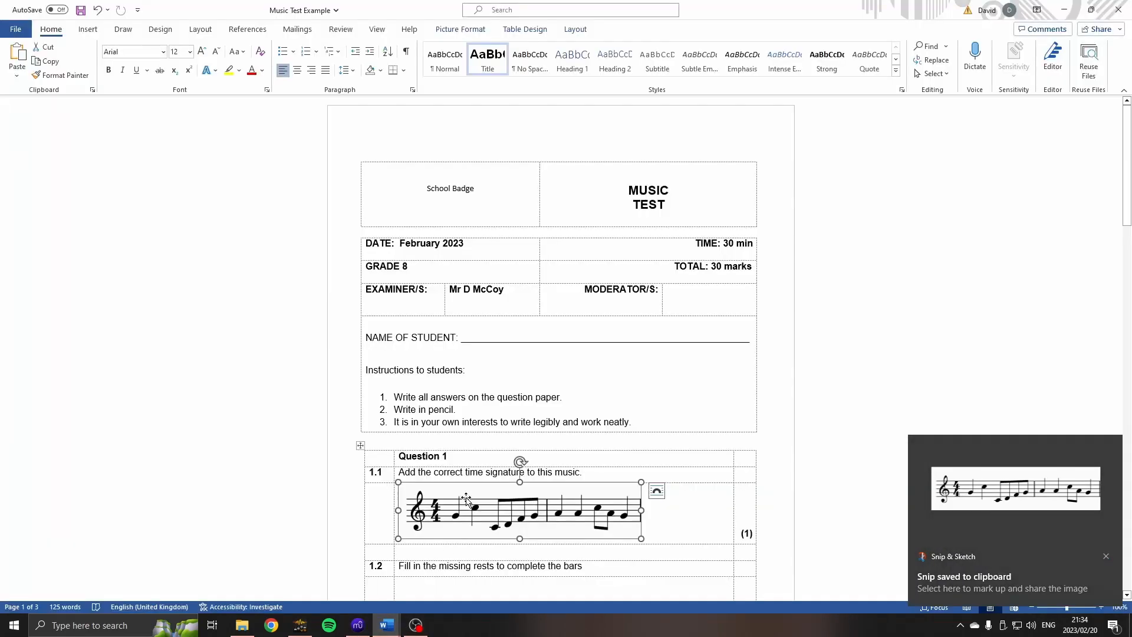
pyautogui.click(661, 549)
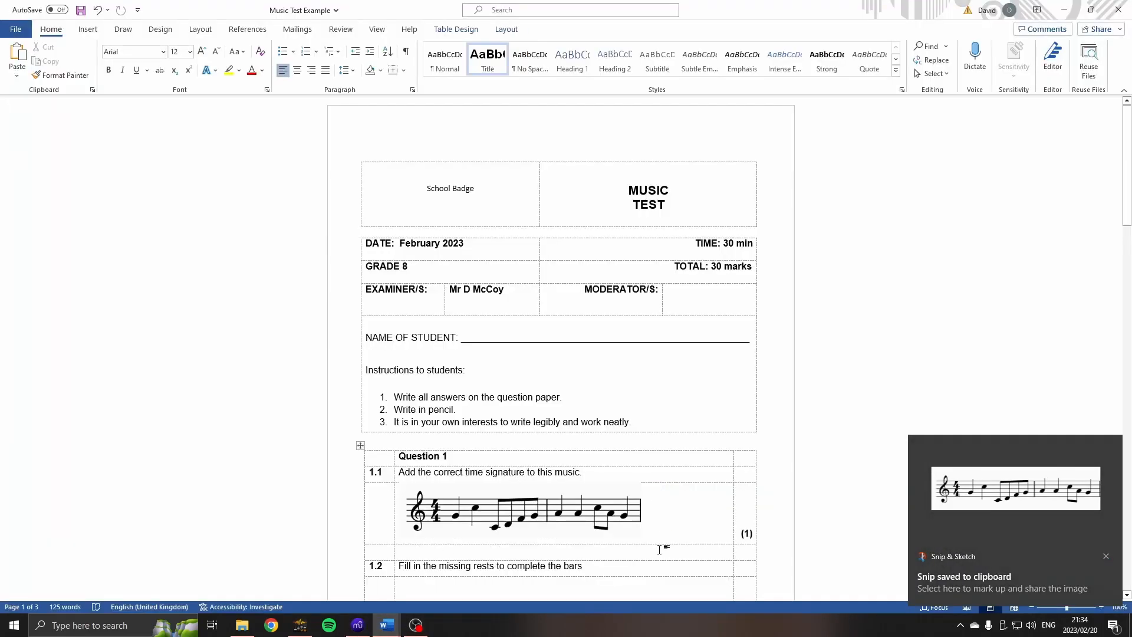
pyautogui.hotkey('ctrl', 'v')
pyautogui.click(567, 534)
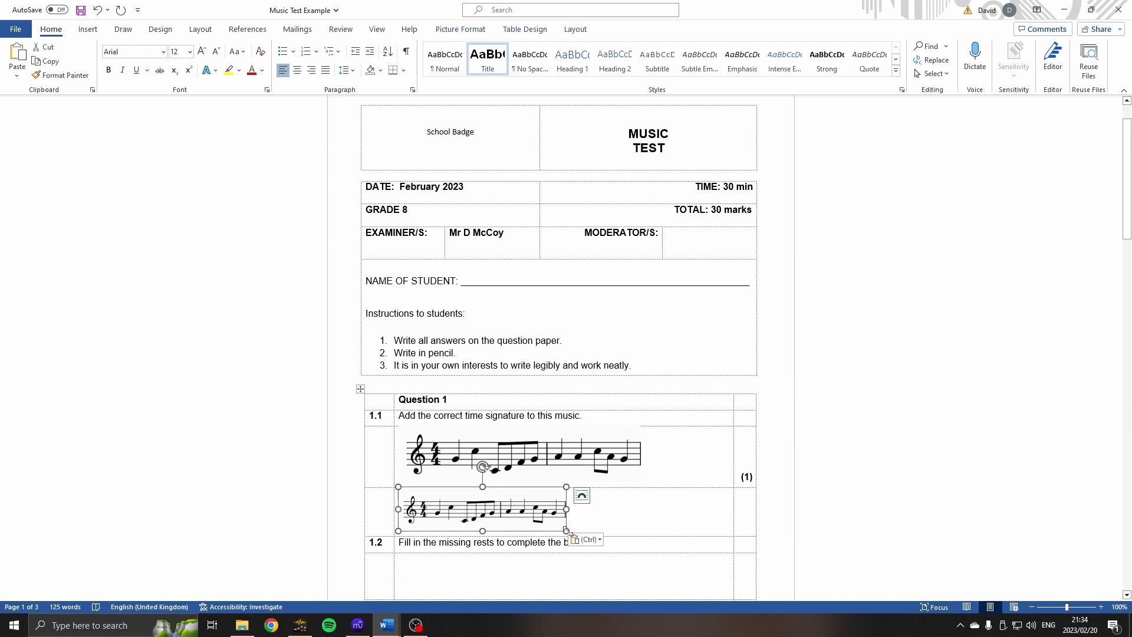
pyautogui.moveTo(567, 534); pyautogui.dragTo(643, 534)
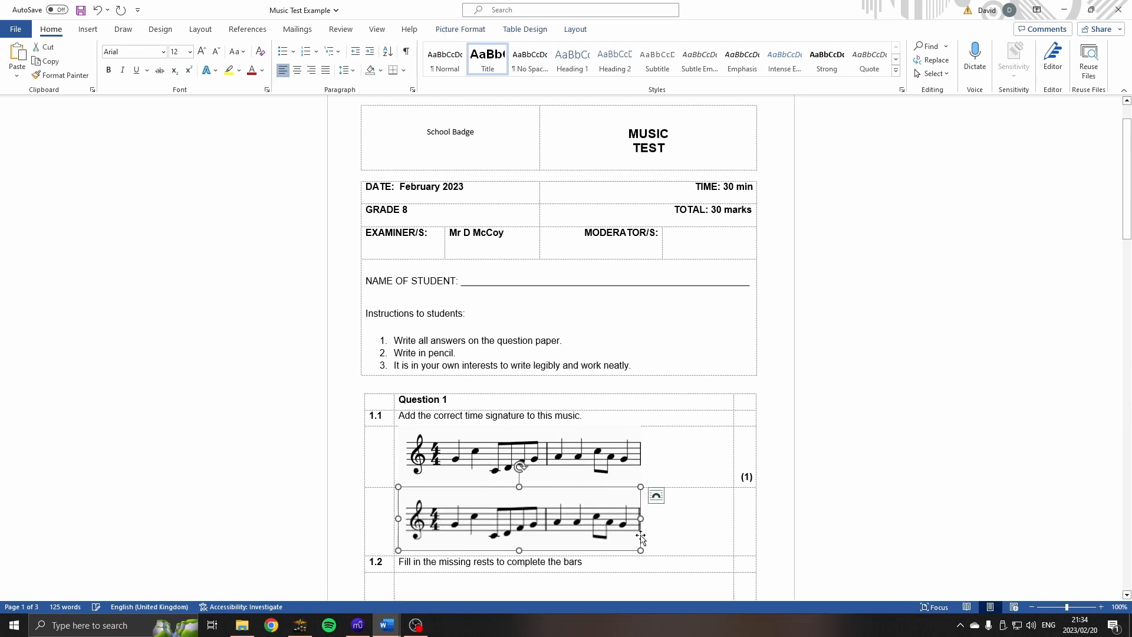
# Delete the second, blurrier music image from the row above question 1.2.
pyautogui.click(676, 519)
pyautogui.keyDown('ctrl'); pyautogui.scroll(6, 581, 521); pyautogui.keyUp('ctrl')
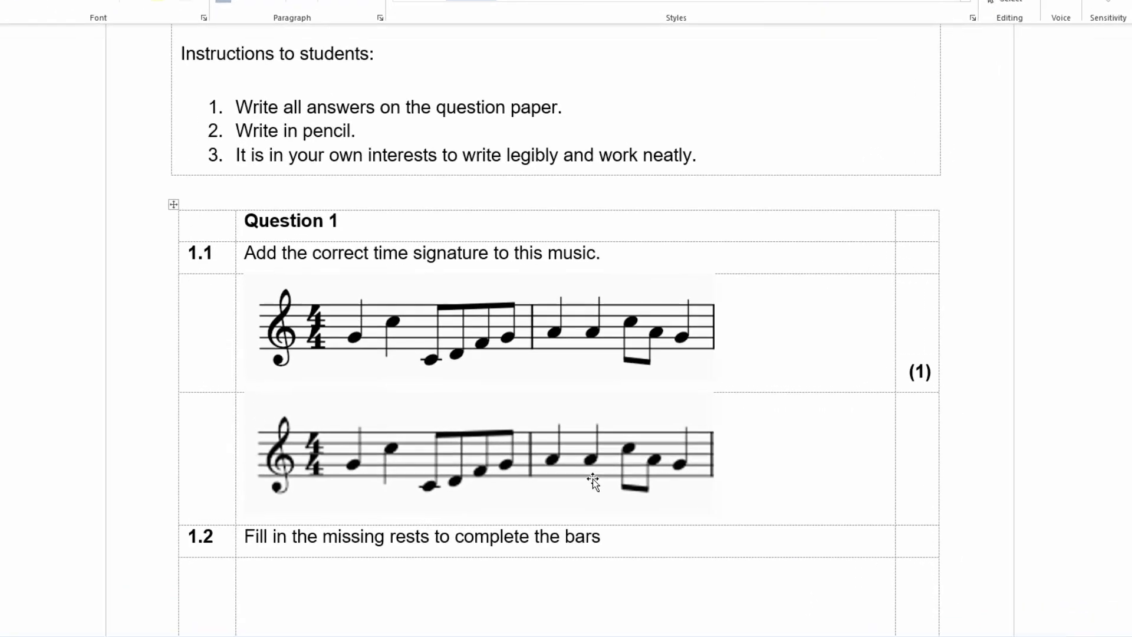
pyautogui.click(599, 498)
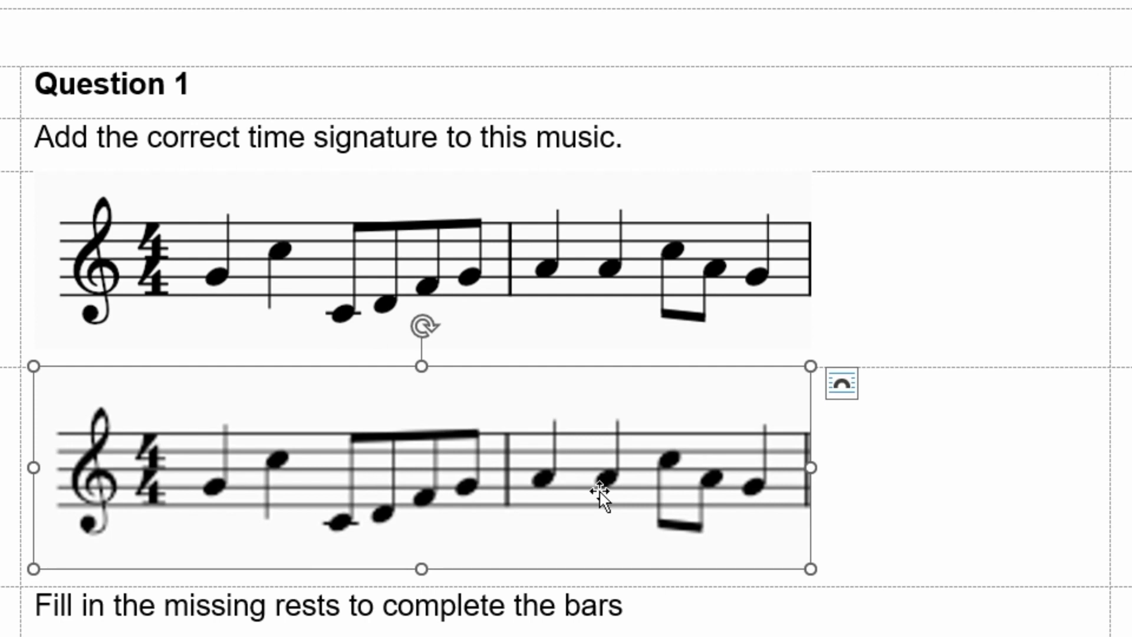
pyautogui.press('Delete')
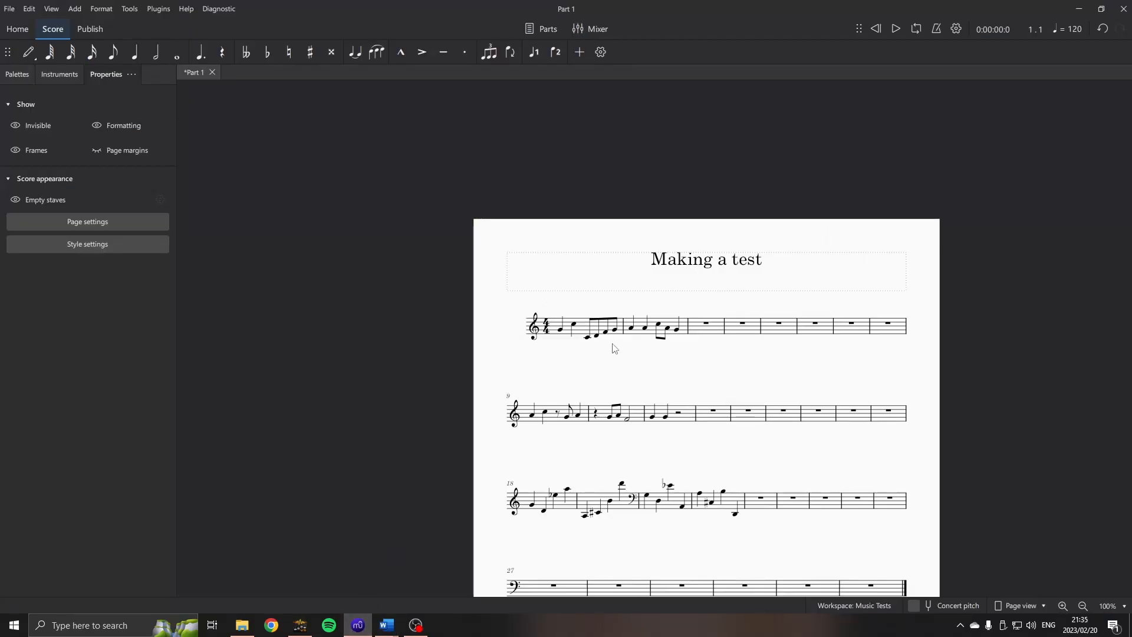
# Switch to MuseScore and make the 4/4 time signature in bar 1 invisible.
pyautogui.scroll(5, 611, 349)
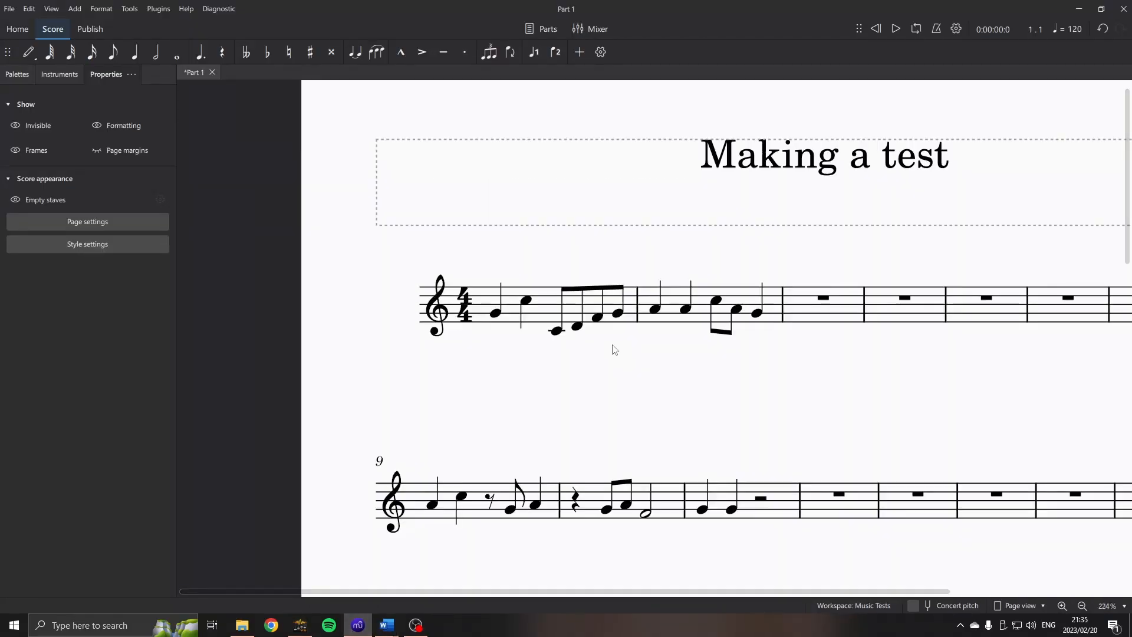
pyautogui.scroll(4, 614, 349)
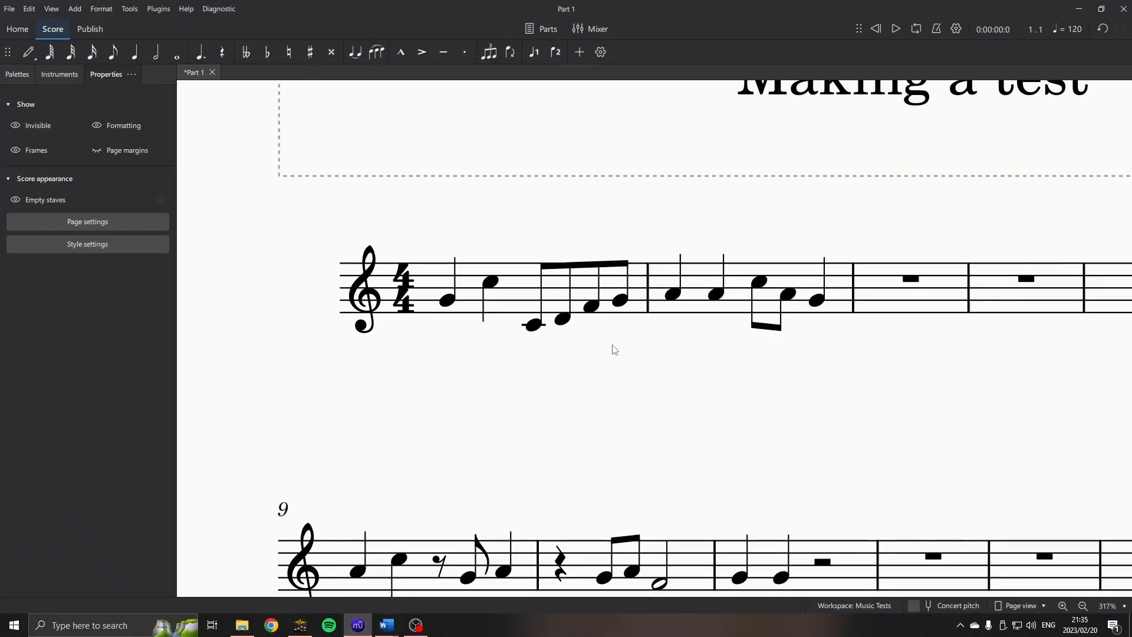
pyautogui.click(410, 306)
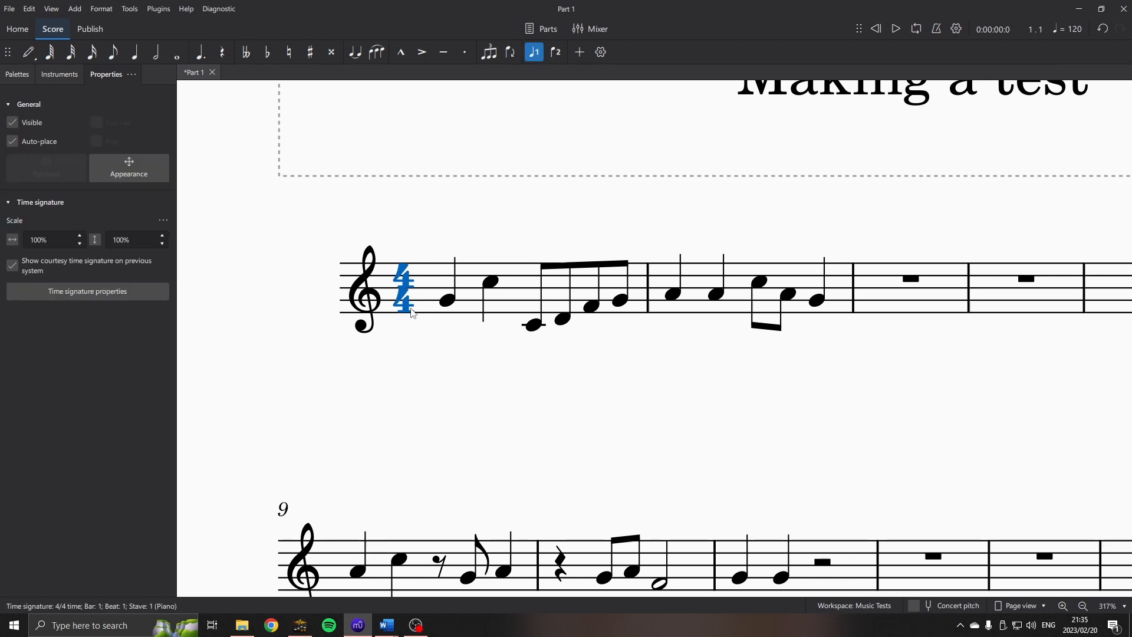
pyautogui.press('v')
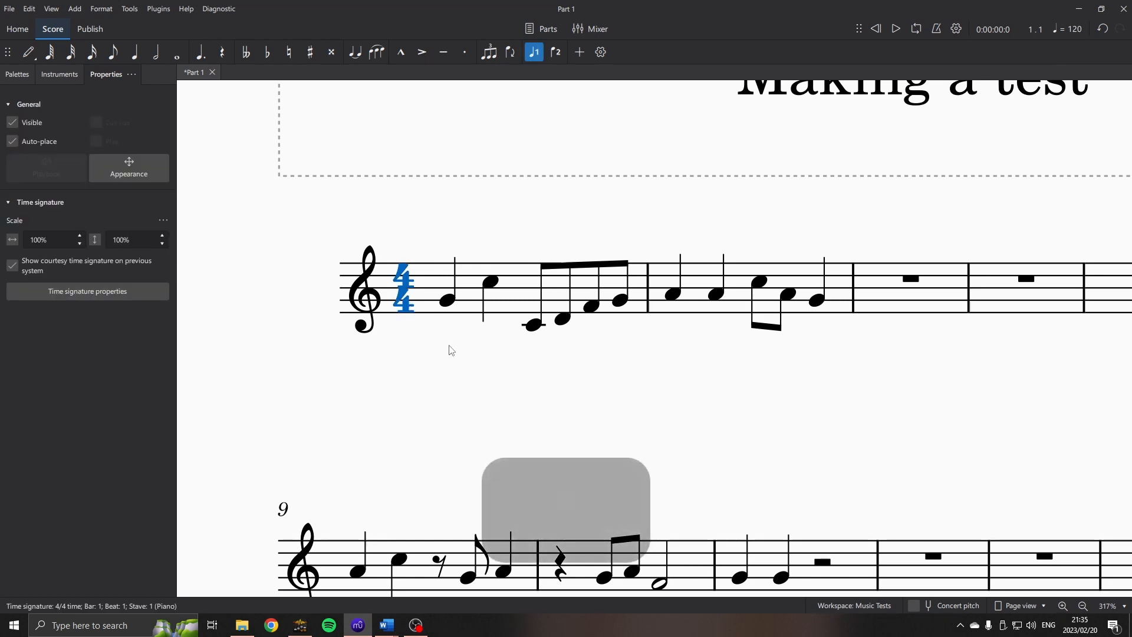
pyautogui.click(451, 350)
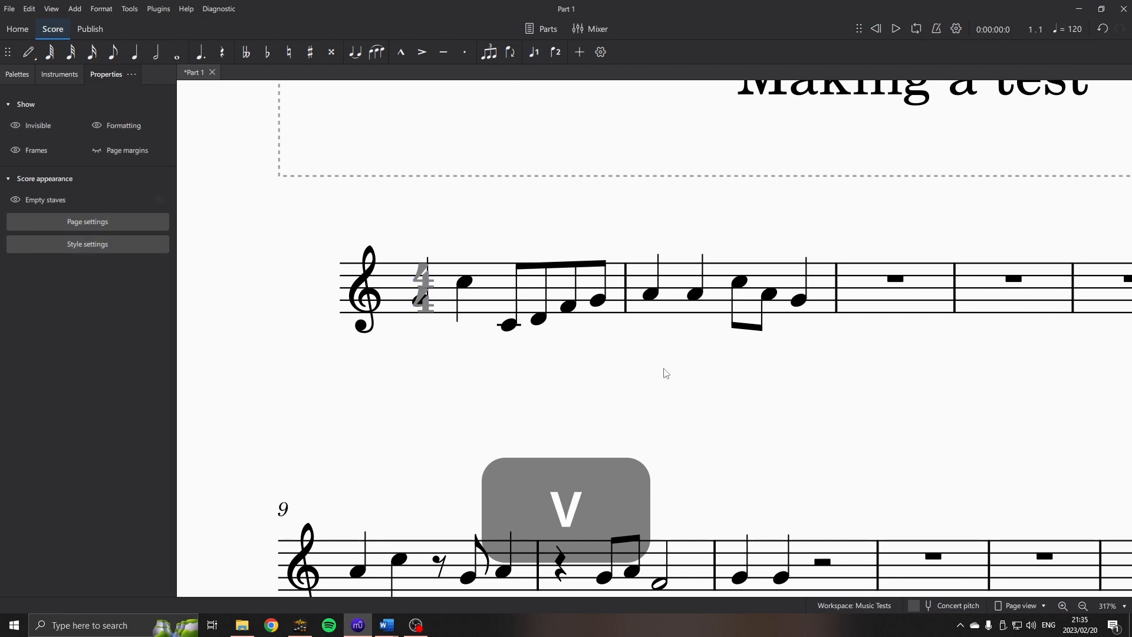
# Turn off the display of invisible elements, formatting marks and frames in the score.
pyautogui.scroll(-1, 560, 348)
pyautogui.scroll(1, 472, 294)
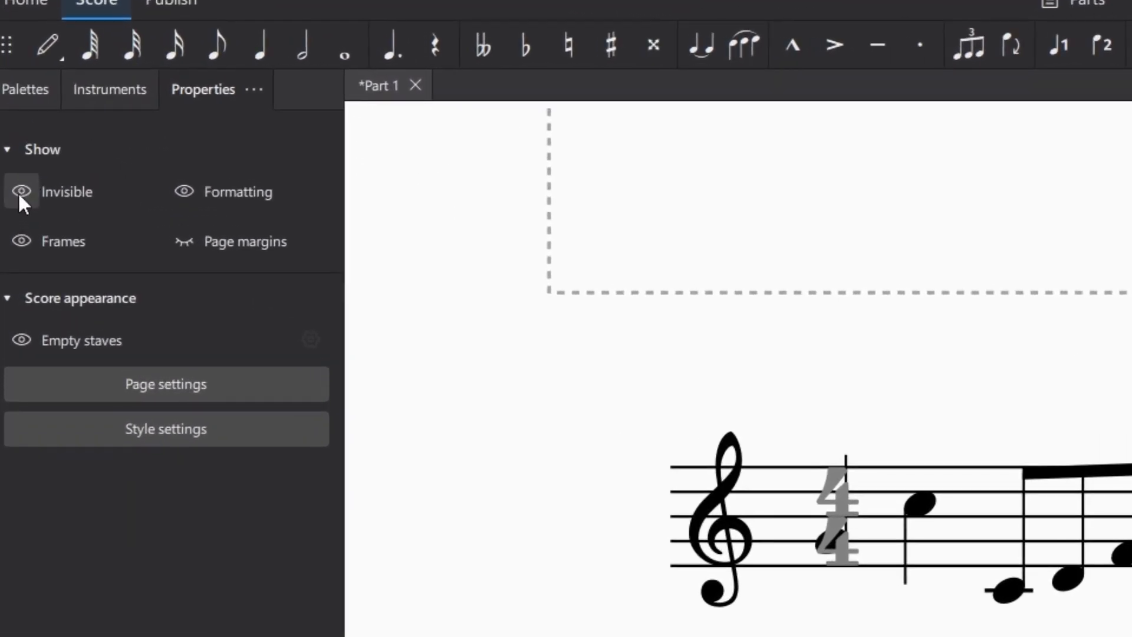
pyautogui.click(21, 192)
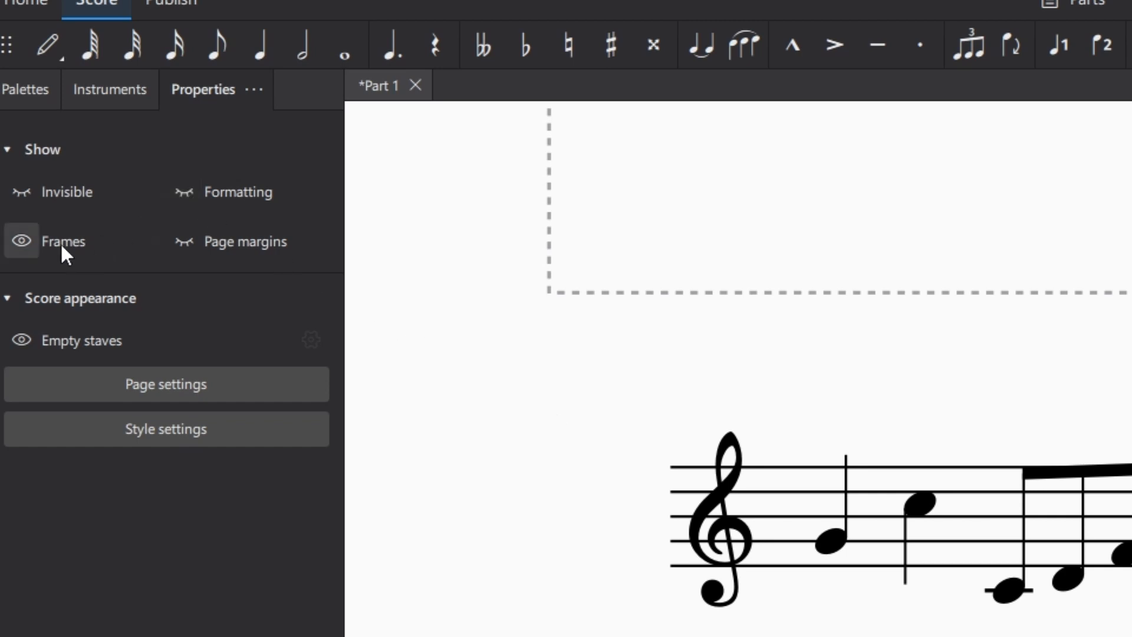
pyautogui.click(21, 241)
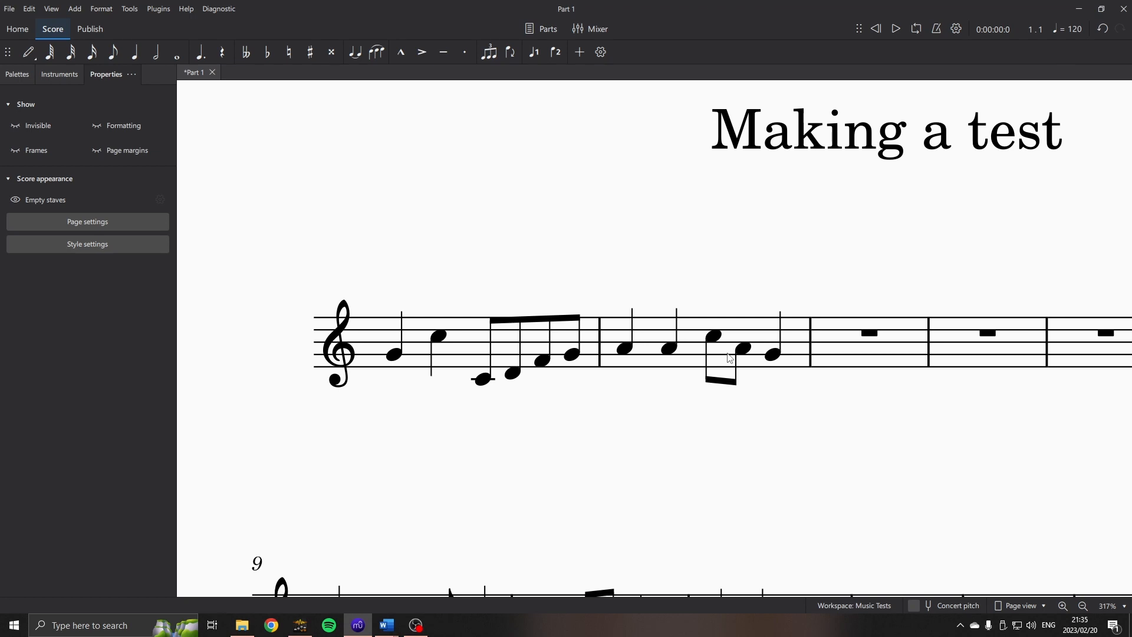
# Move the first note of bar 1 slightly to the right to leave a gap after the treble clef.
pyautogui.click(395, 356)
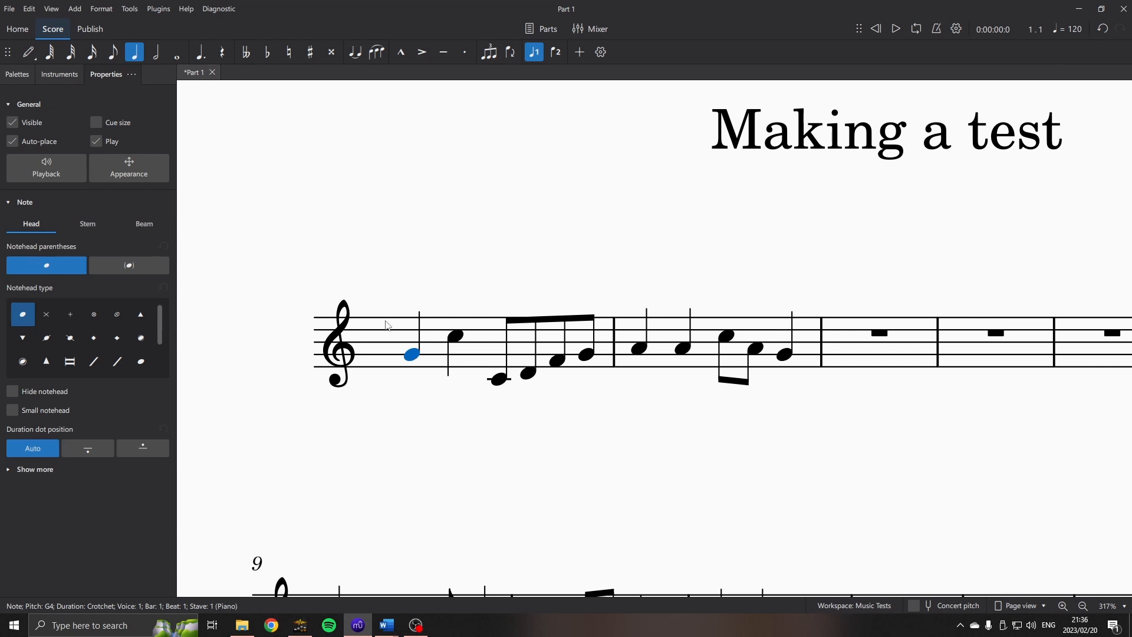
pyautogui.click(379, 395)
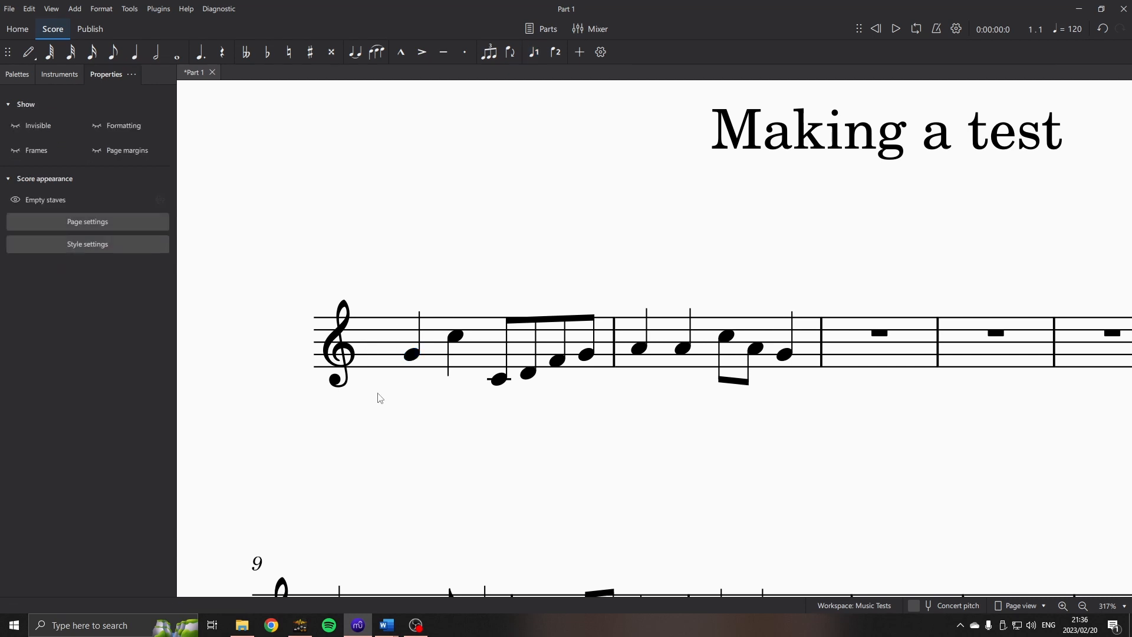
# Snip the first two bars of the score and paste the image under question 1.1 in the Music Test Example Word document.
pyautogui.press('super+shift+s')
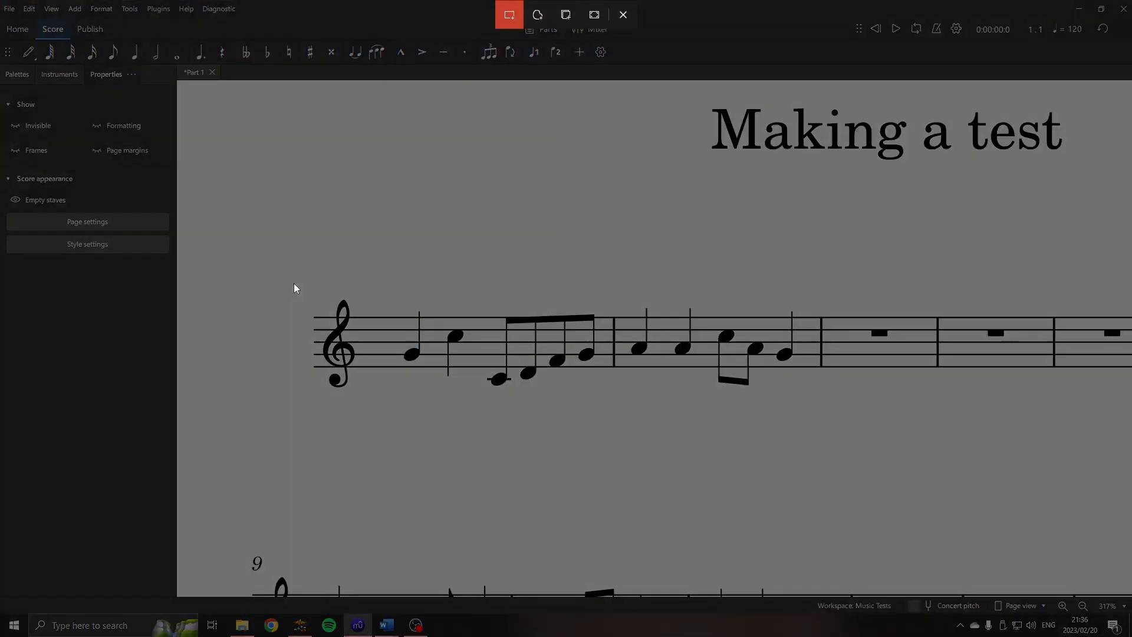
pyautogui.moveTo(298, 282); pyautogui.dragTo(820, 407)
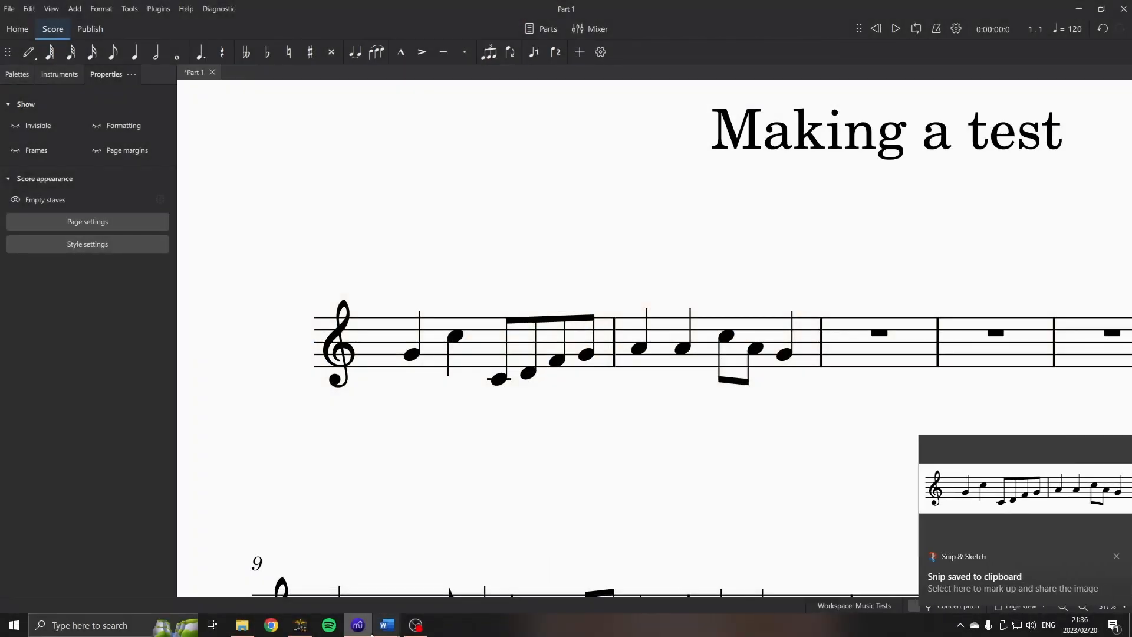
pyautogui.moveTo(385, 629)
pyautogui.click(455, 559)
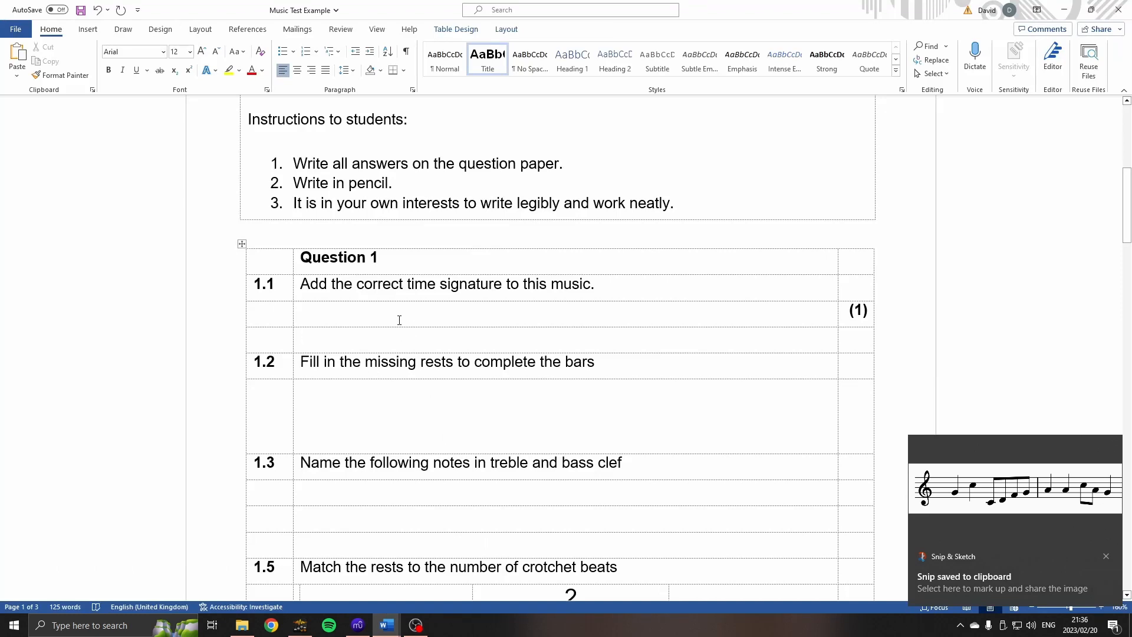
pyautogui.hotkey('ctrl', 'v')
# Shrink the pasted music image under question 1.1 proportionally to a little over half the width of its cell.
pyautogui.click(738, 386)
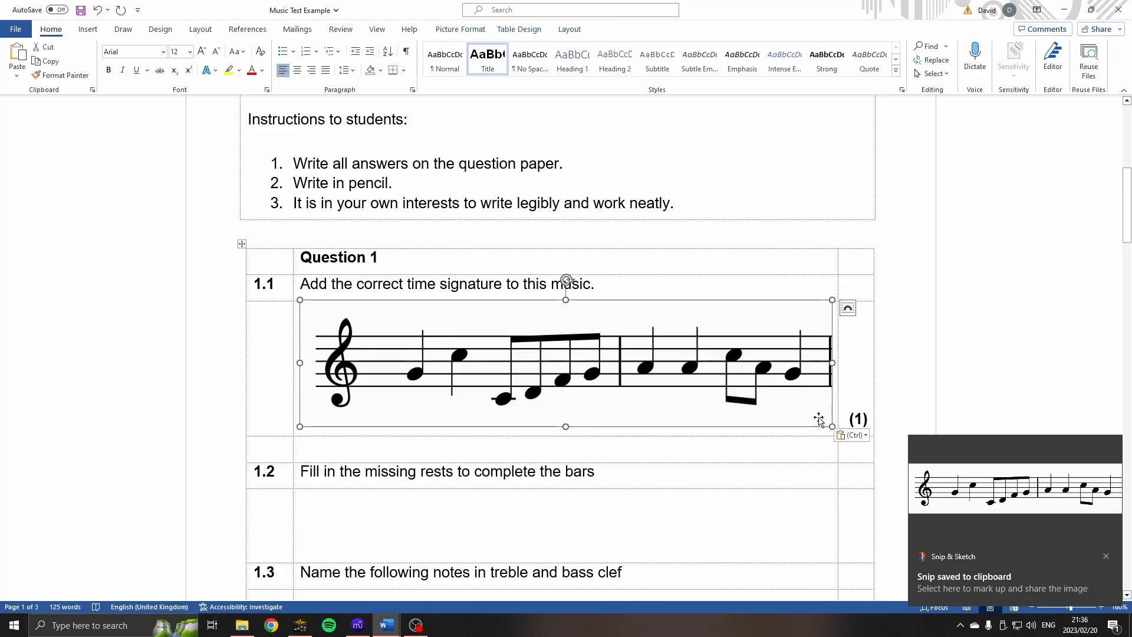
pyautogui.moveTo(825, 419); pyautogui.dragTo(617, 375)
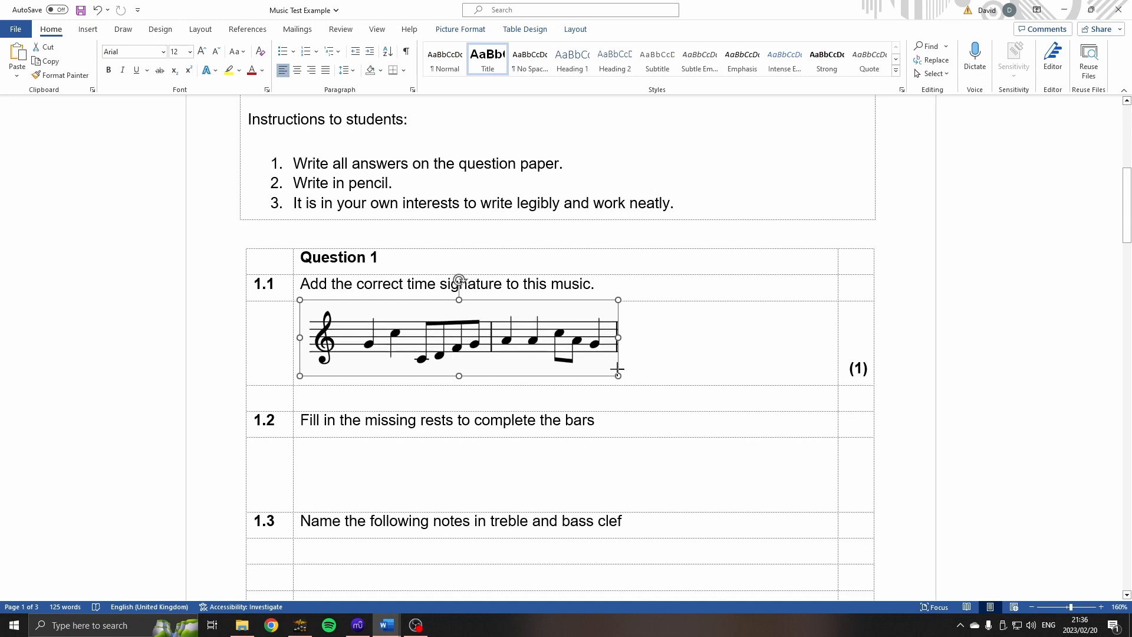
pyautogui.click(670, 354)
pyautogui.scroll(-3, 380, 392)
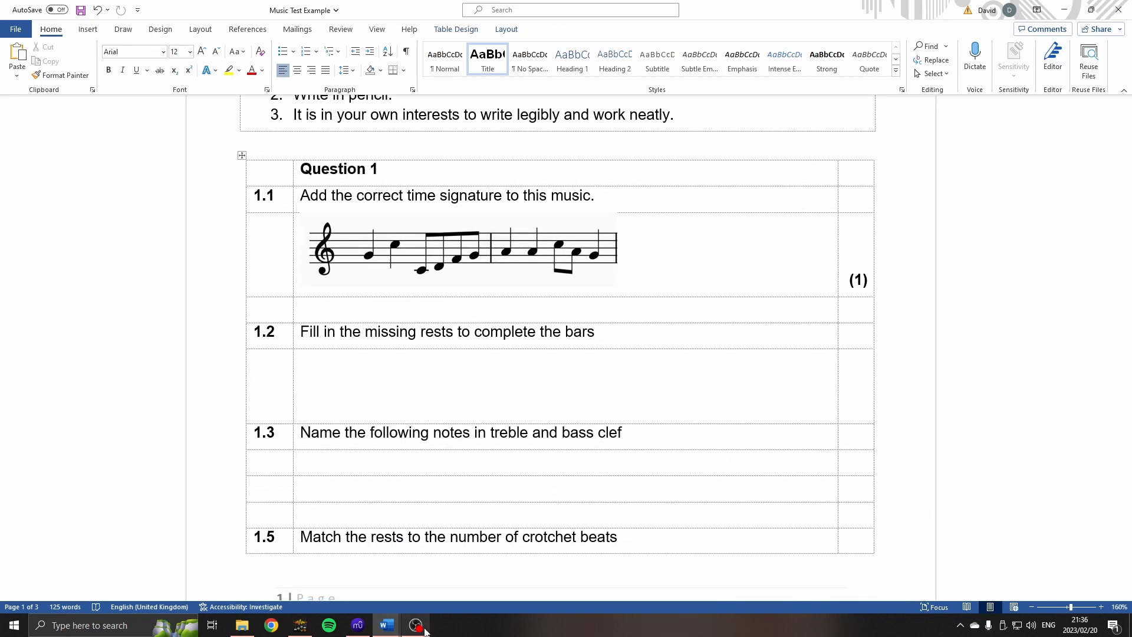
# Switch to MuseScore and remove the bar number 9 above the second staff.
pyautogui.click(357, 625)
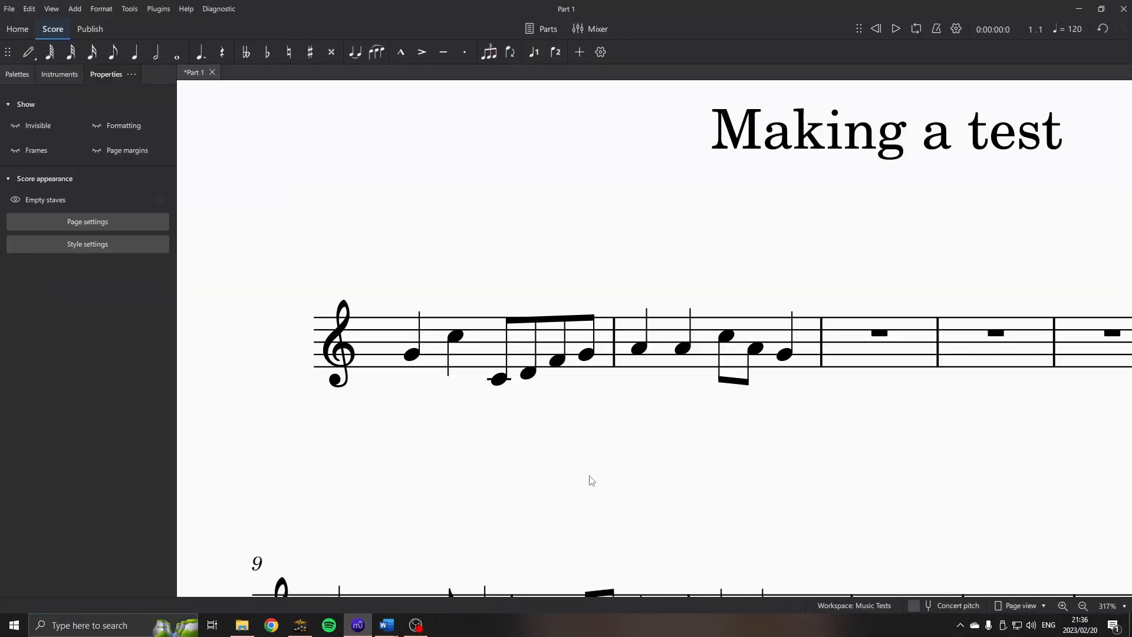
pyautogui.scroll(-5, 587, 448)
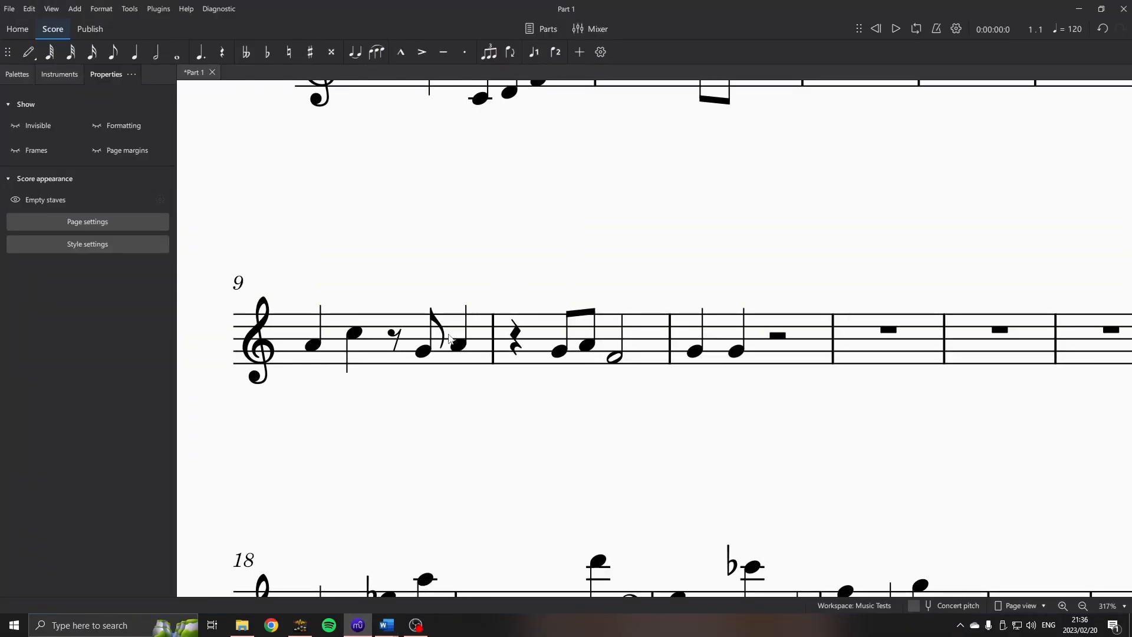
pyautogui.click(239, 283)
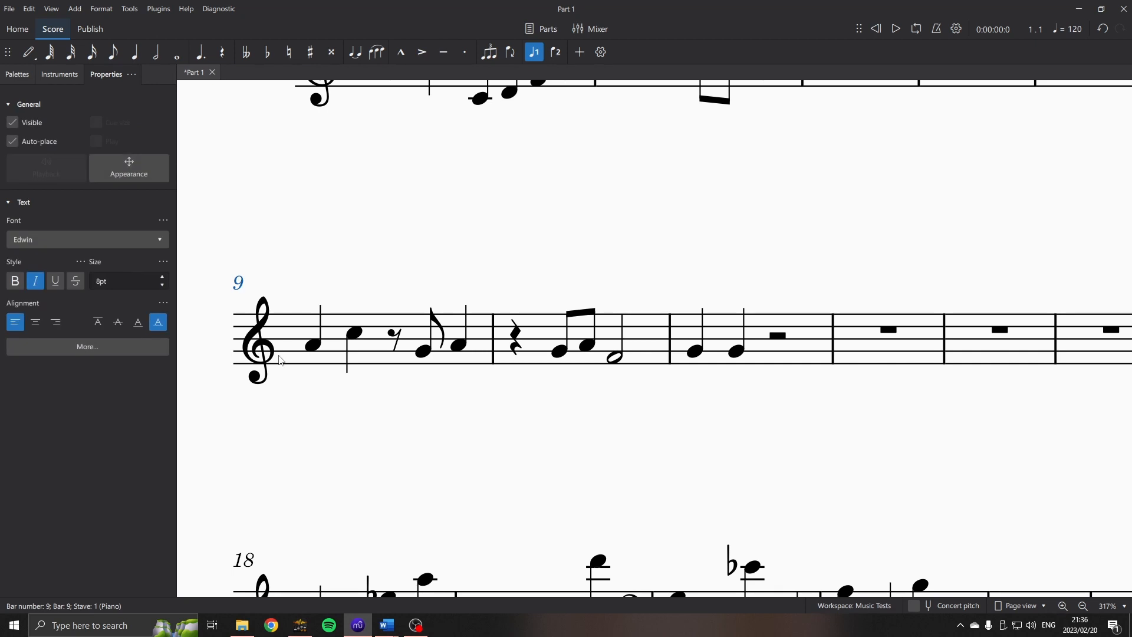
pyautogui.press('Delete')
# Remove the quaver rest from bar 9 and the crotchet rest from bar 10.
pyautogui.click(395, 339)
pyautogui.hotkey('ctrl', 'Delete')
pyautogui.click(504, 341)
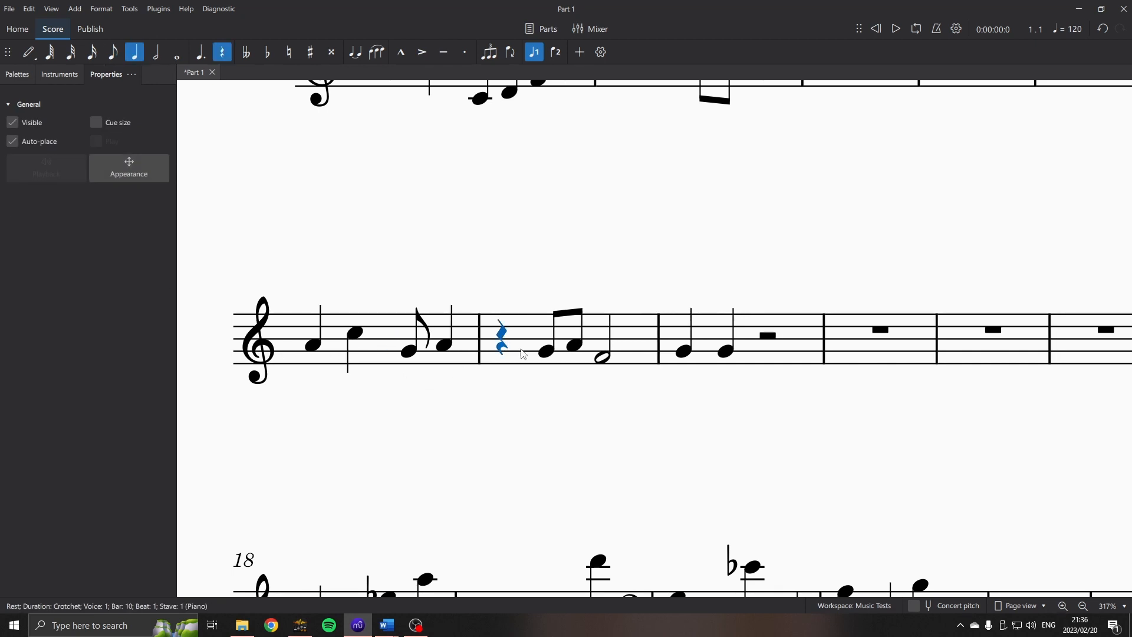
pyautogui.hotkey('ctrl', 'Delete')
# Move the G quavers in bars 10 and 9 slightly to the right to leave gaps for the missing rests.
pyautogui.click(531, 352)
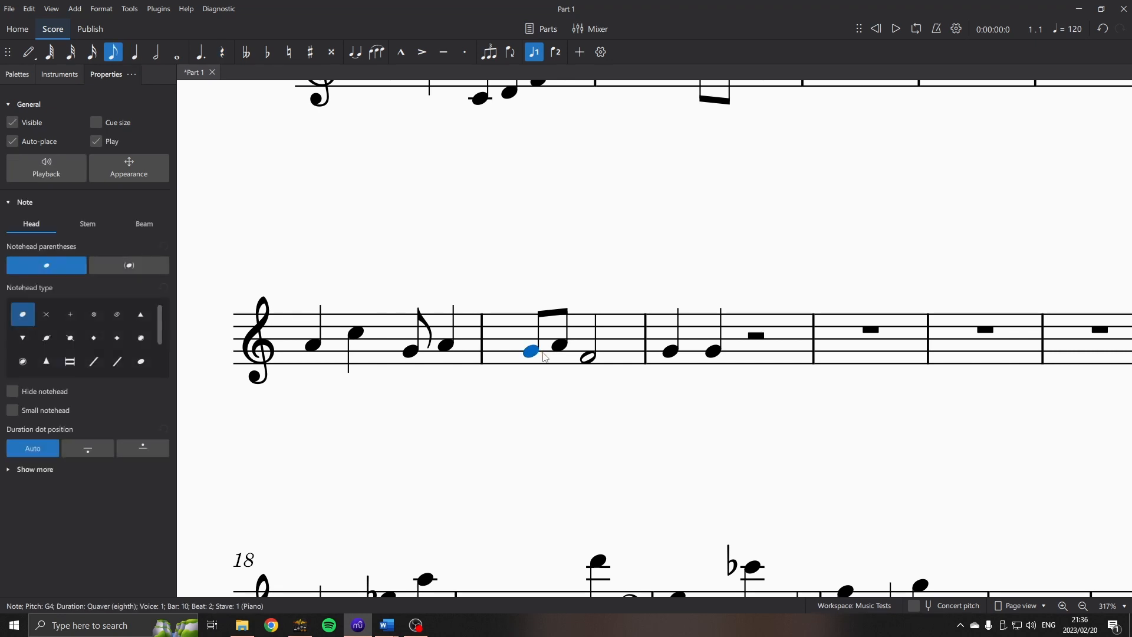
pyautogui.moveTo(539, 351); pyautogui.dragTo(576, 348)
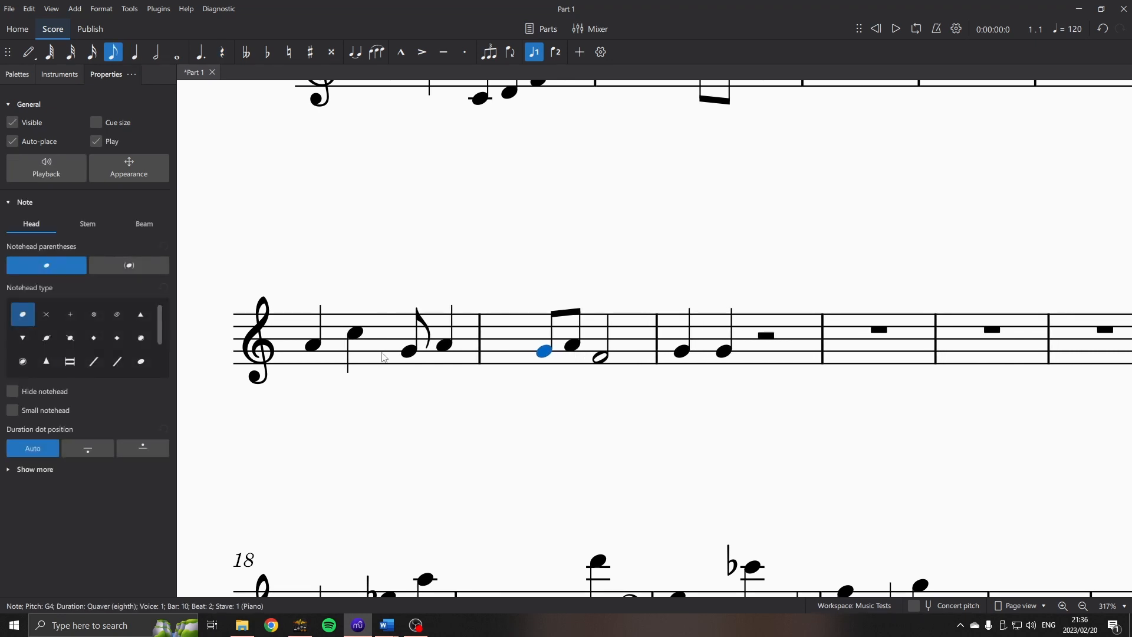
pyautogui.click(410, 350)
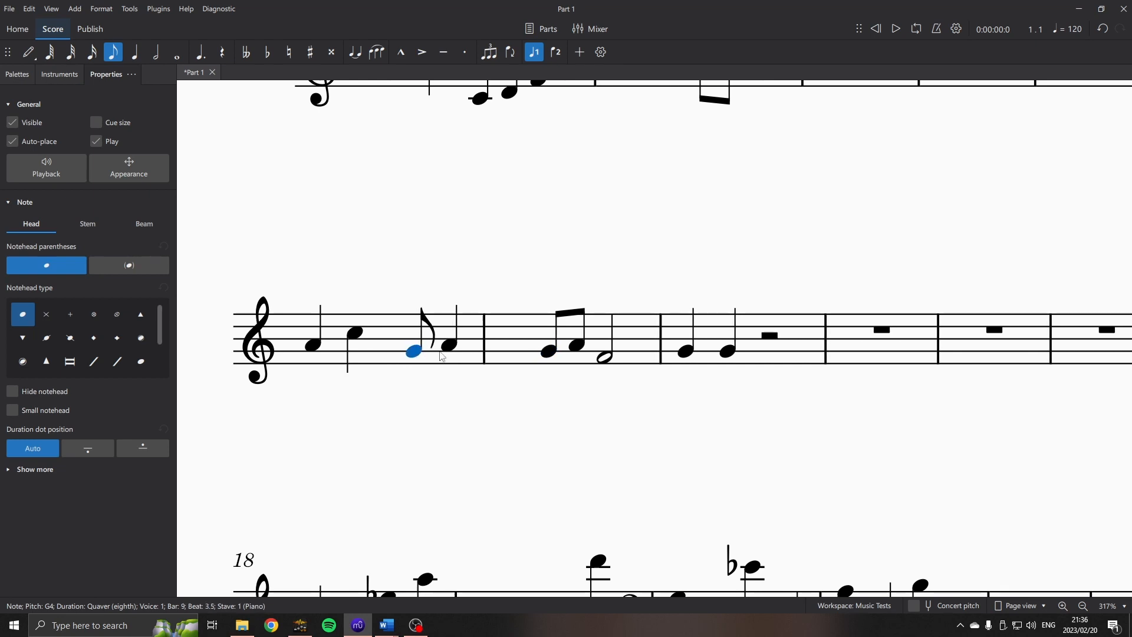
# Remove the minim rest at the end of bar 11 and clear the selection.
pyautogui.click(769, 337)
pyautogui.hotkey('ctrl', 'Delete')
pyautogui.click(787, 411)
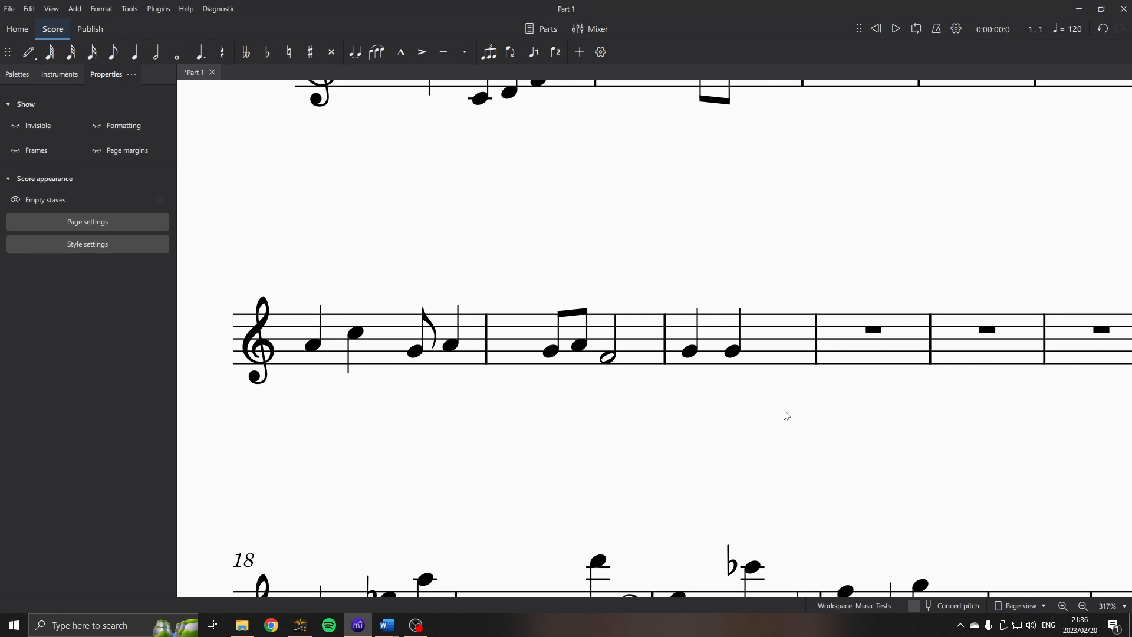
# Snip bars 9 to 11 and paste the image under question 1.2 in the Music Test Example Word document.
pyautogui.press('super+shift+s')
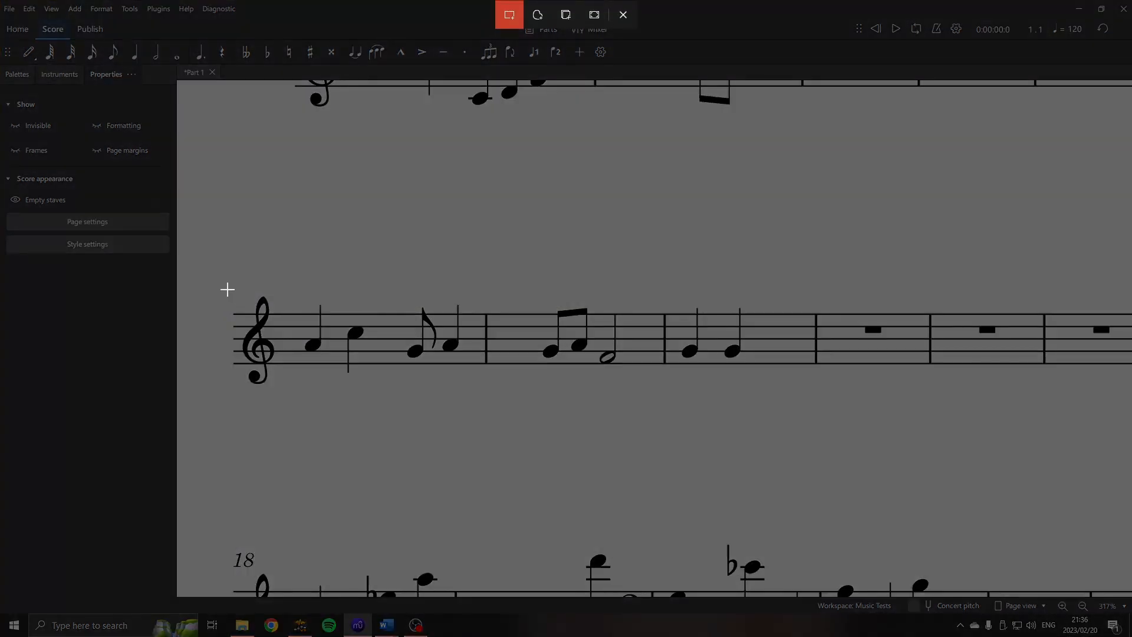
pyautogui.moveTo(221, 285); pyautogui.dragTo(817, 408)
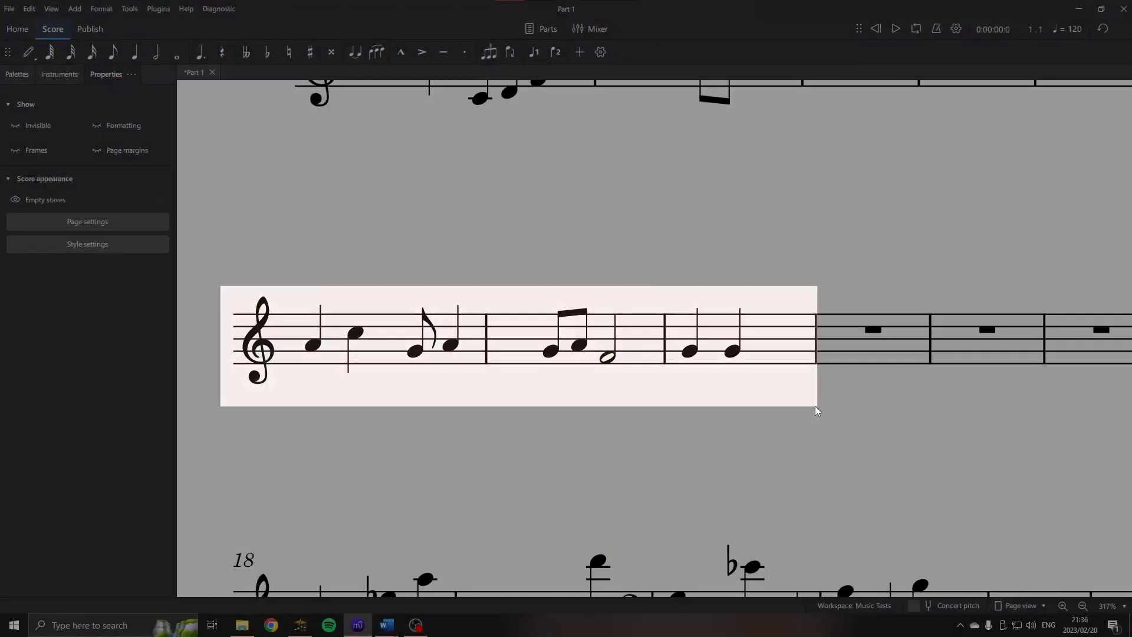
pyautogui.moveTo(387, 625)
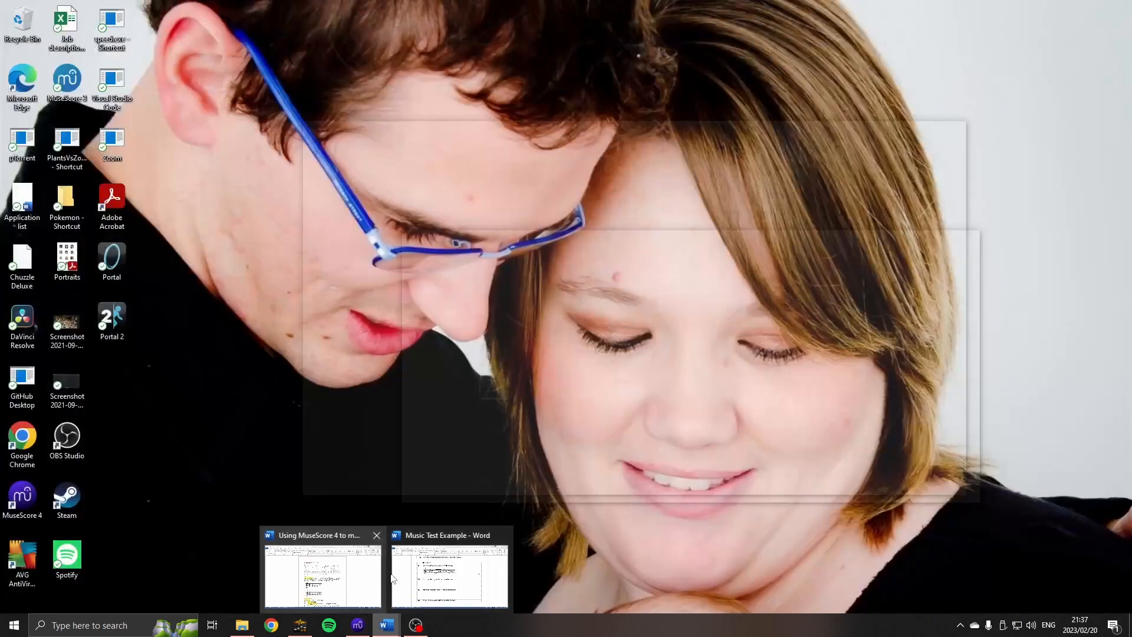
pyautogui.click(448, 575)
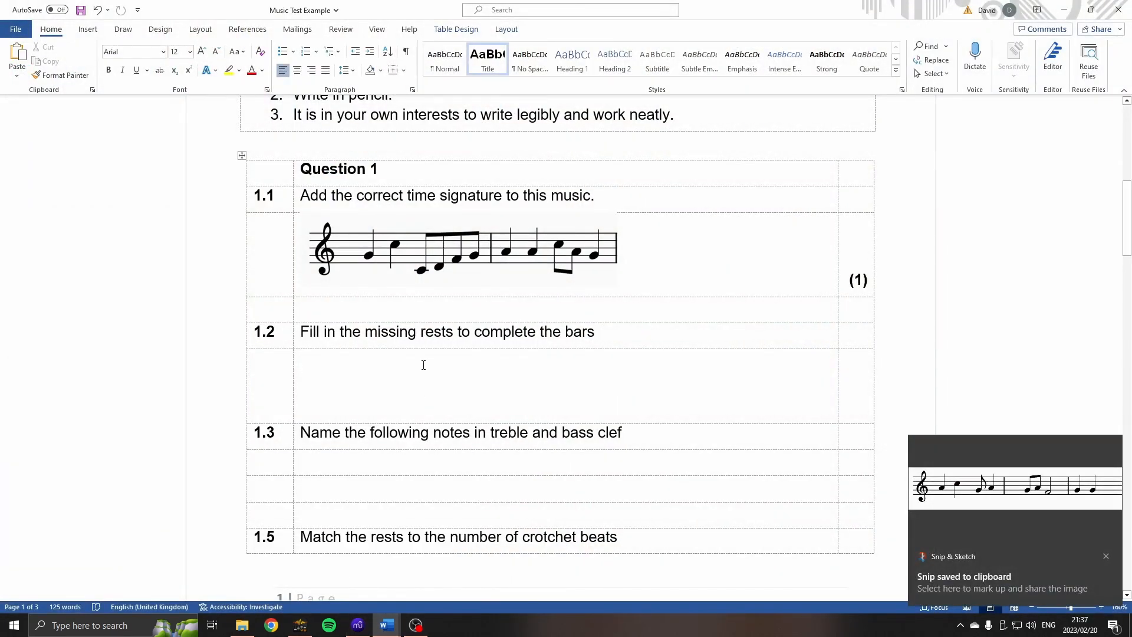
pyautogui.hotkey('ctrl', 'v')
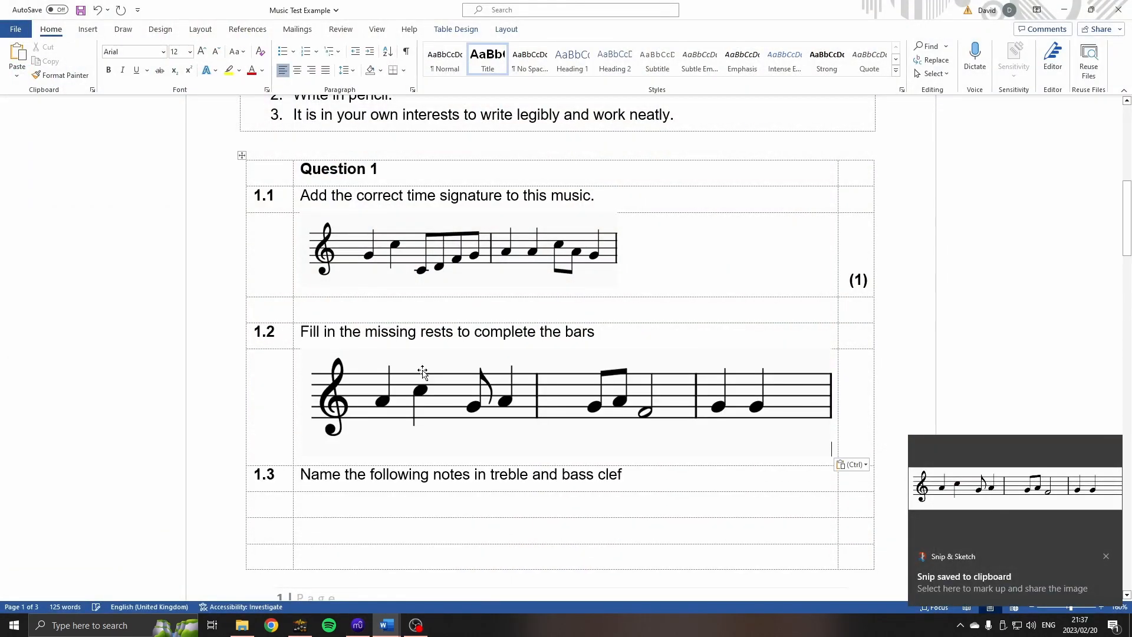
# Shrink the pasted image under question 1.2 proportionally to roughly the width of the image under question 1.1.
pyautogui.click(458, 388)
pyautogui.moveTo(828, 454); pyautogui.dragTo(633, 406)
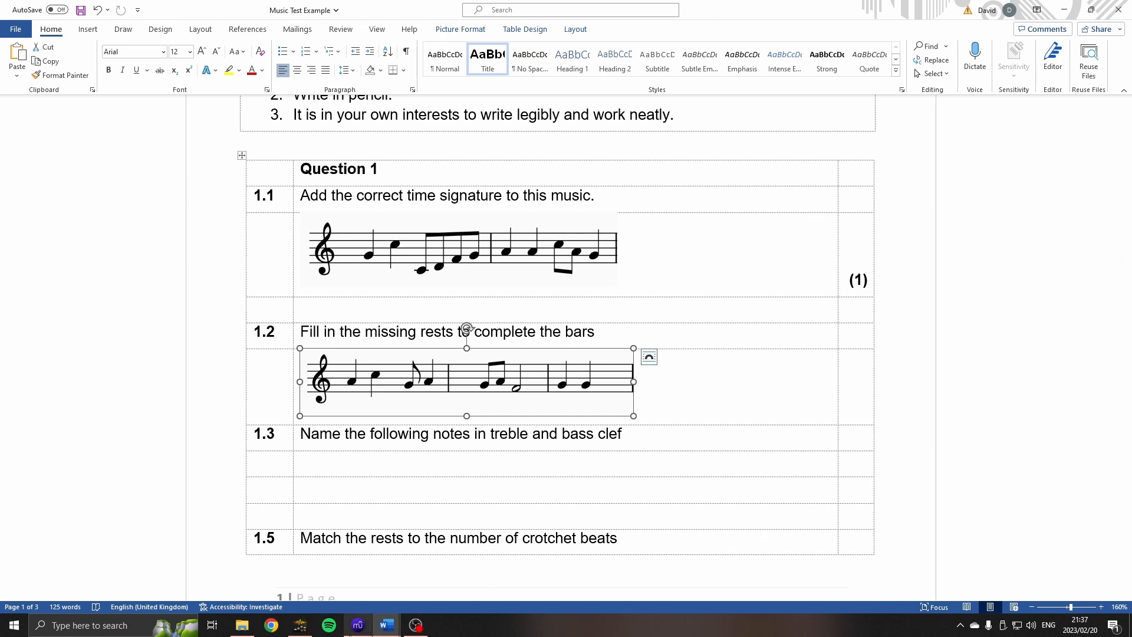
# Switch to MuseScore and make the bar number 18 above the third staff invisible.
pyautogui.click(358, 625)
pyautogui.scroll(-5, 550, 396)
pyautogui.moveTo(807, 445); pyautogui.dragTo(789, 442)
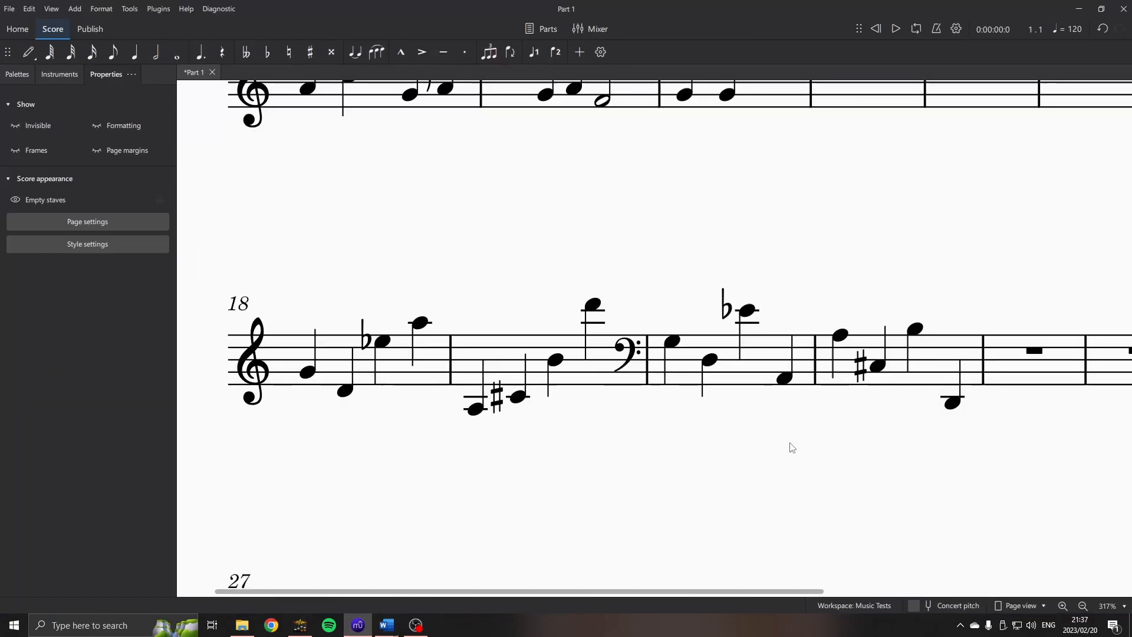
pyautogui.click(231, 302)
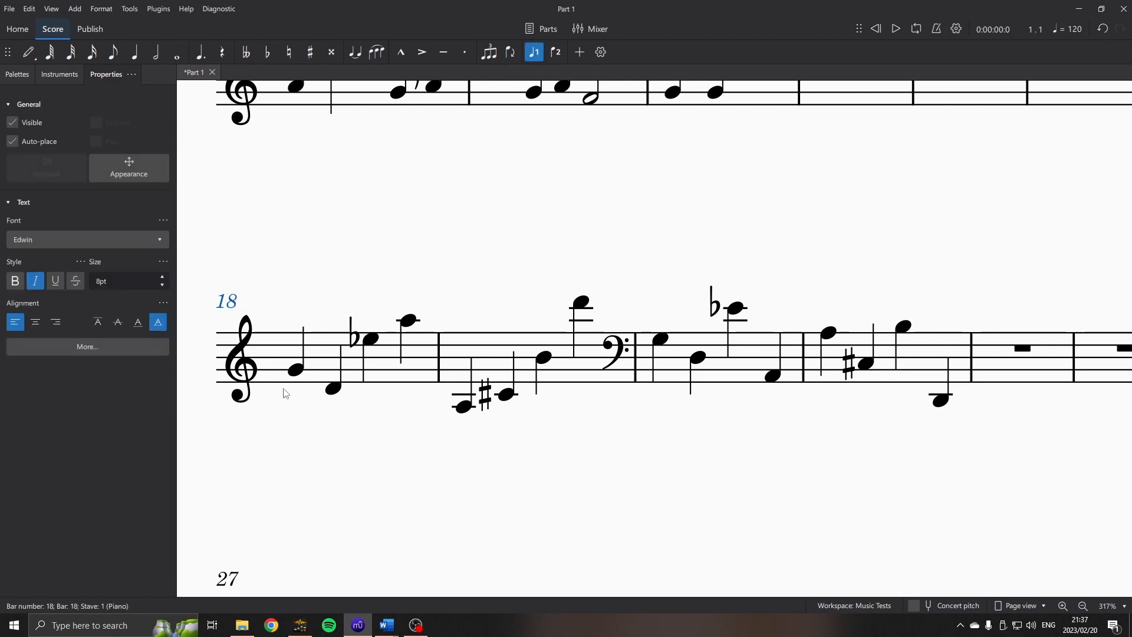
pyautogui.press('v')
# Insert a horizontal frame before bar 20 to separate the treble clef bars from the bass clef bars.
pyautogui.scroll(-2, 483, 432)
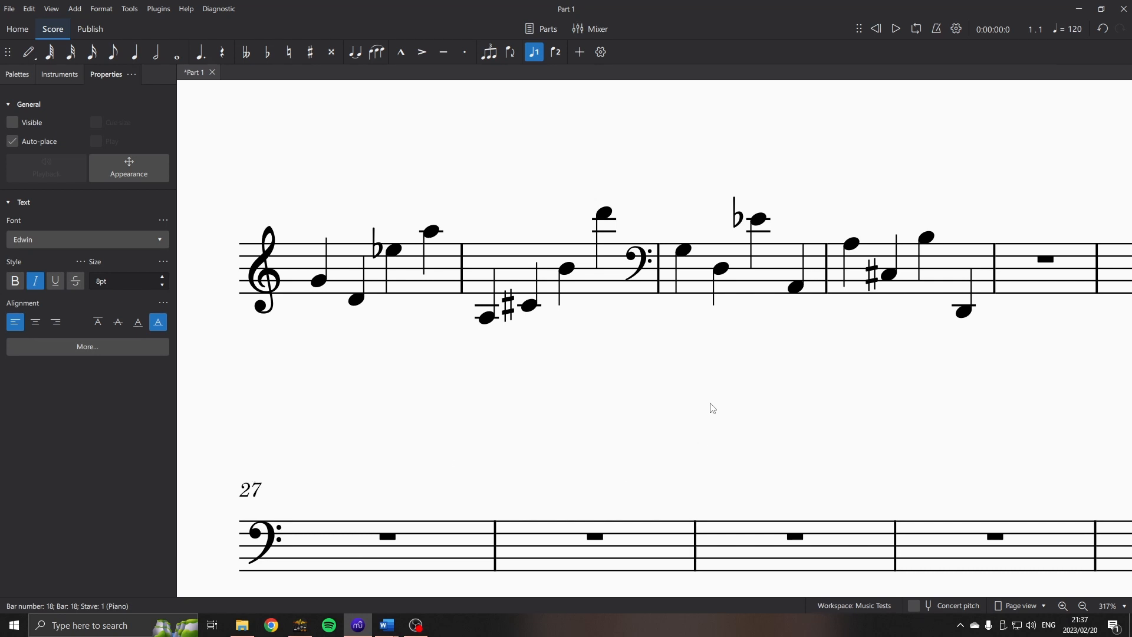
pyautogui.scroll(1, 701, 436)
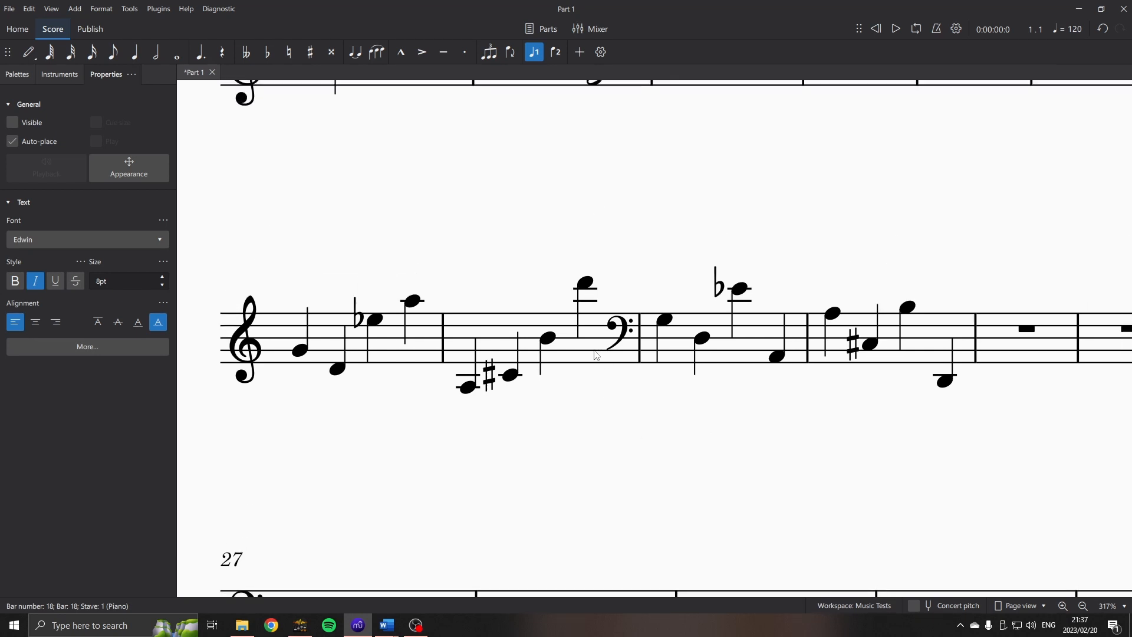
pyautogui.click(682, 353)
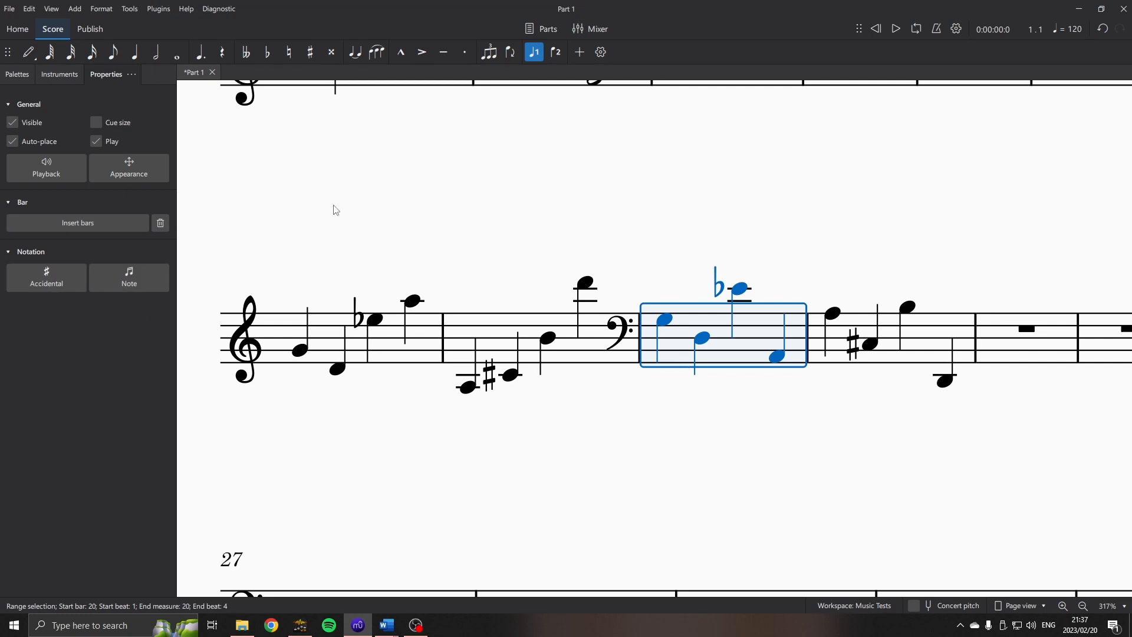
pyautogui.click(17, 75)
pyautogui.click(11, 357)
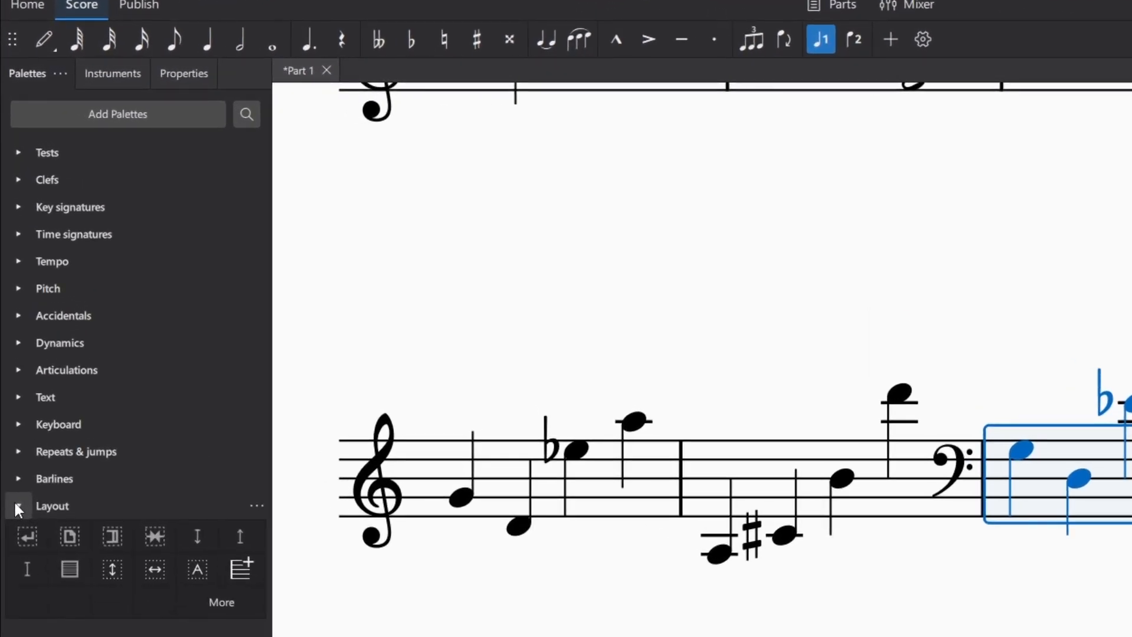
pyautogui.click(154, 570)
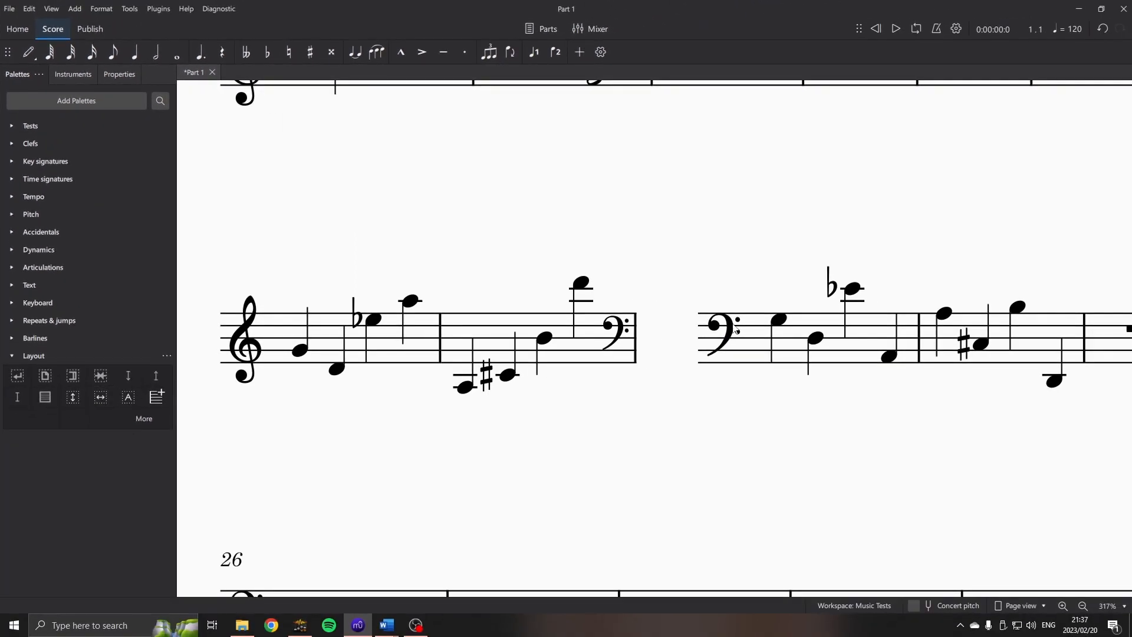
# Insert another horizontal frame before bar 22, the first empty bar after the bass clef notes.
pyautogui.moveTo(950, 395); pyautogui.dragTo(872, 397)
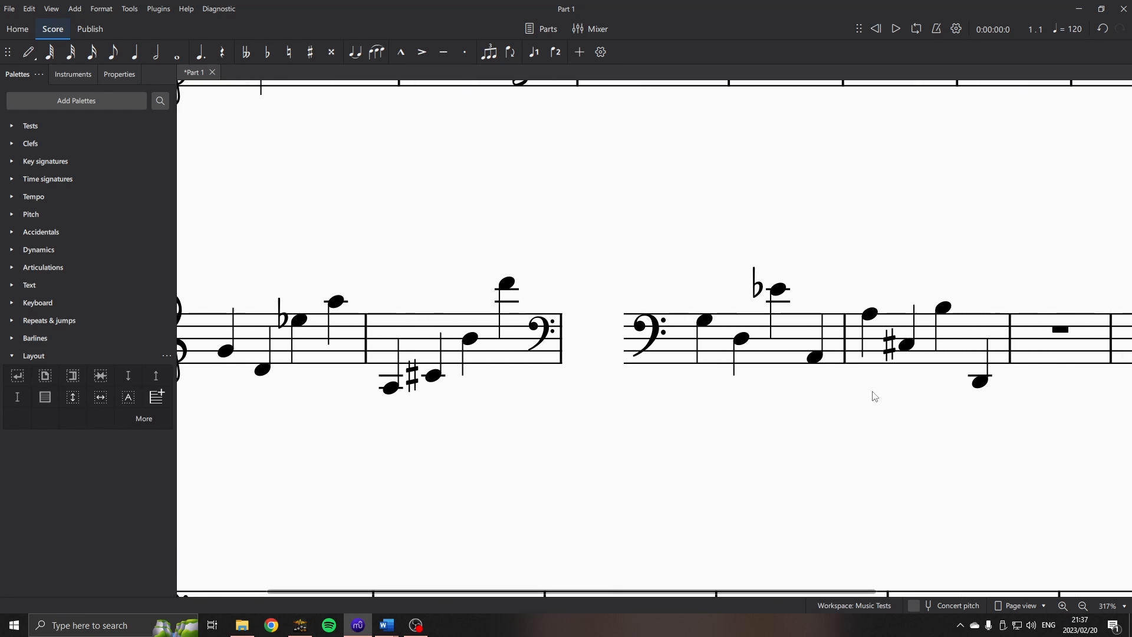
pyautogui.click(1069, 354)
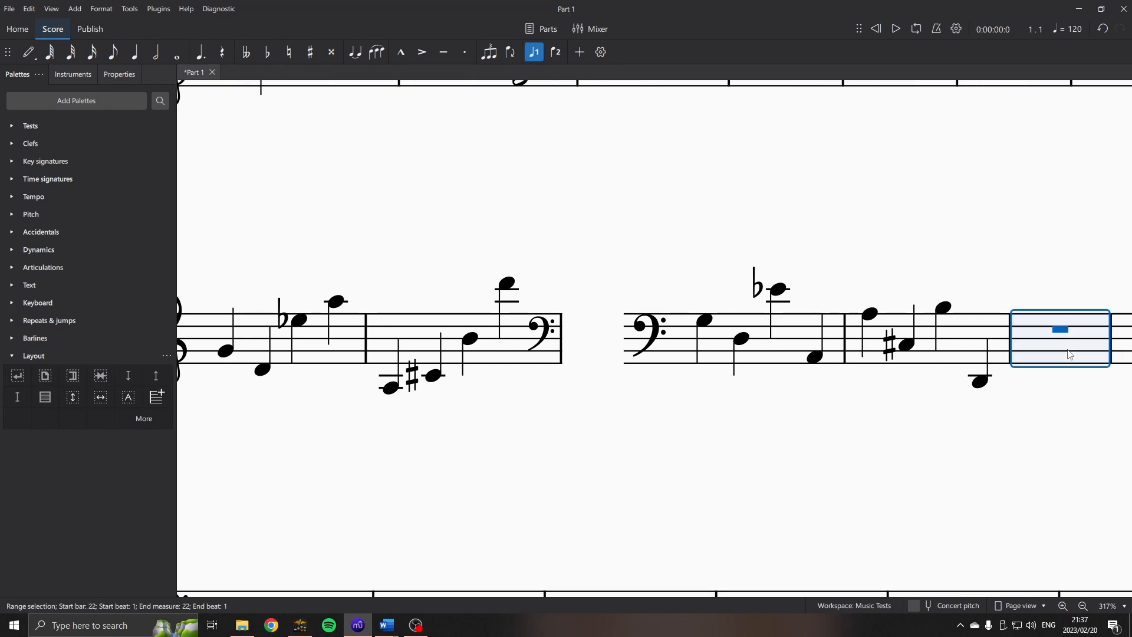
pyautogui.click(101, 396)
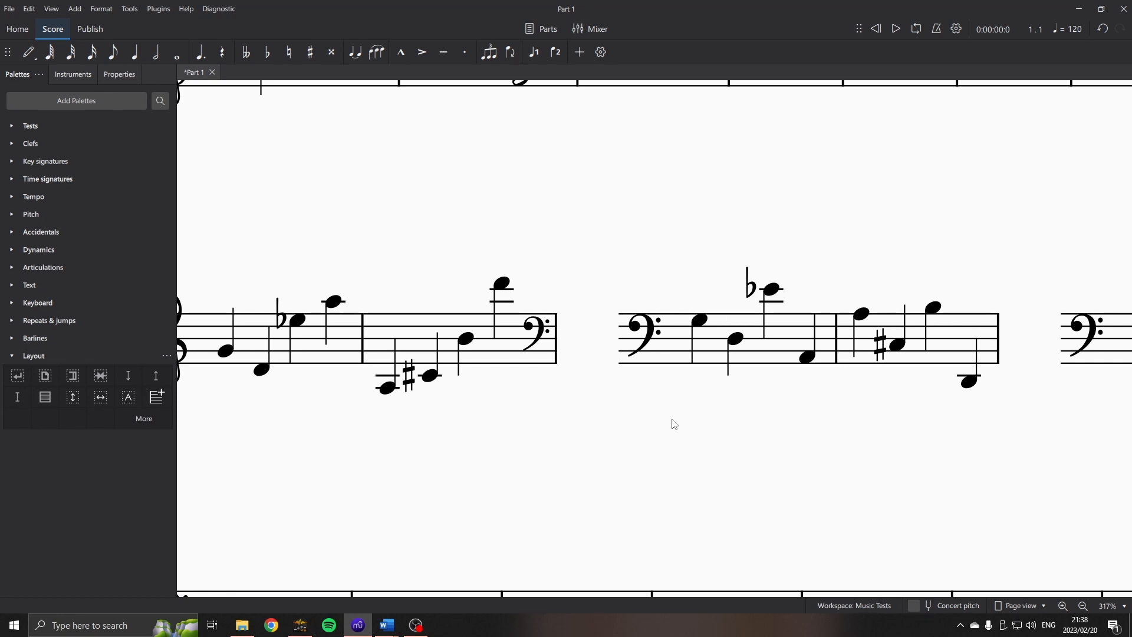
# Delete the small bass clef at the end of bar 19 and clear the selection.
pyautogui.hscroll(-2, 696, 384)
pyautogui.click(633, 340)
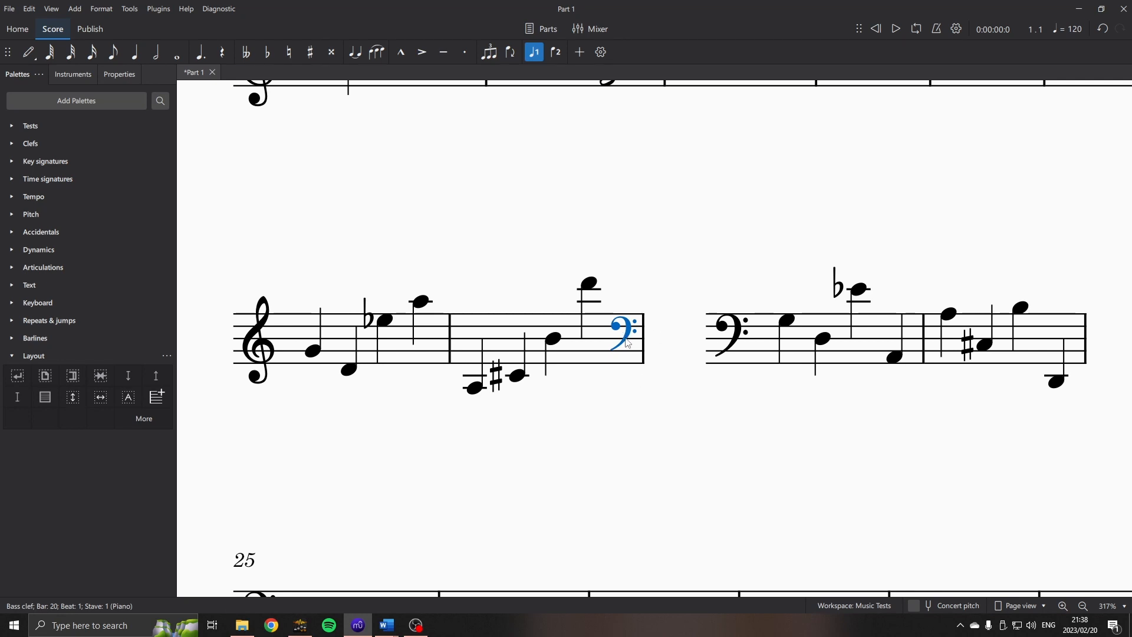
pyautogui.press('Delete')
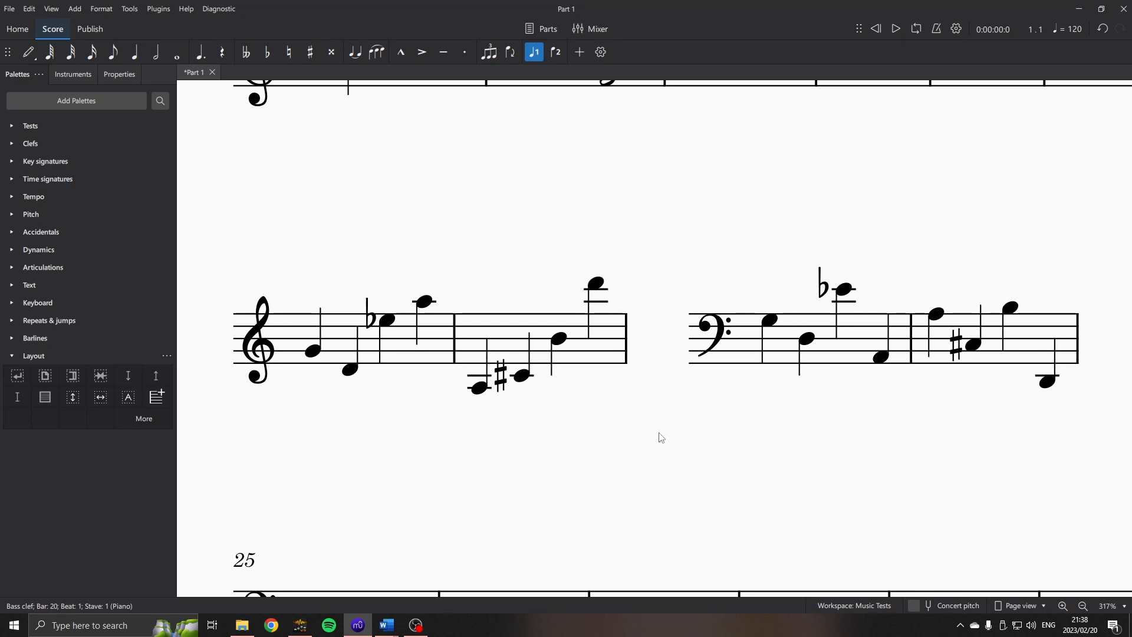
pyautogui.press('Escape')
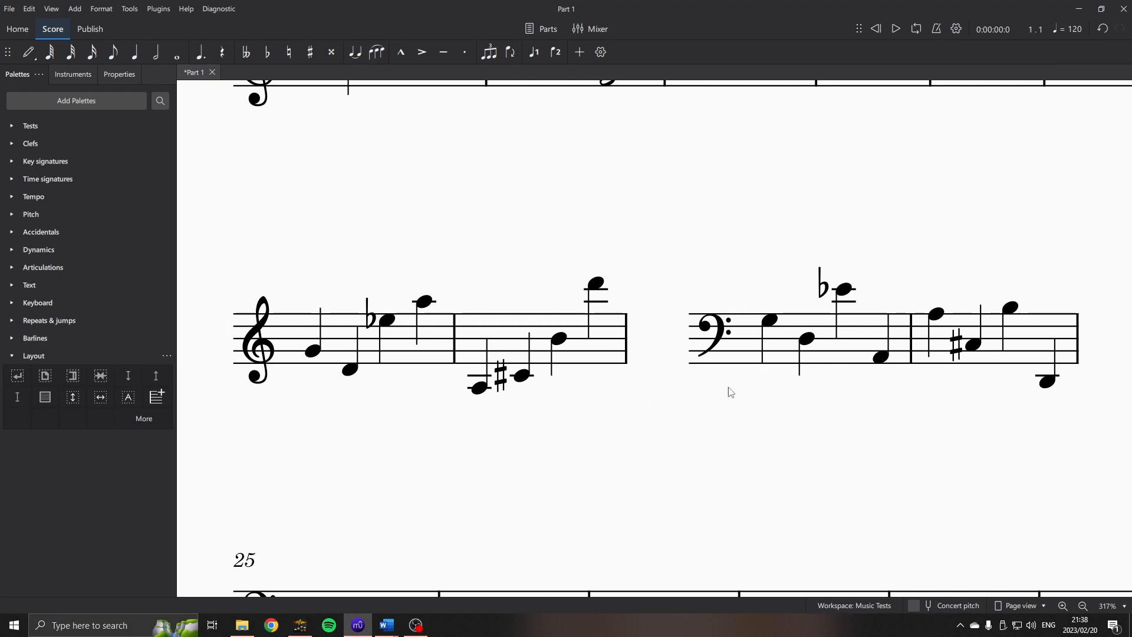
# Add a system break at the barline after bar 22, the first empty bar following the second horizontal frame.
pyautogui.moveTo(703, 416); pyautogui.dragTo(599, 395)
pyautogui.scroll(-5, 599, 395)
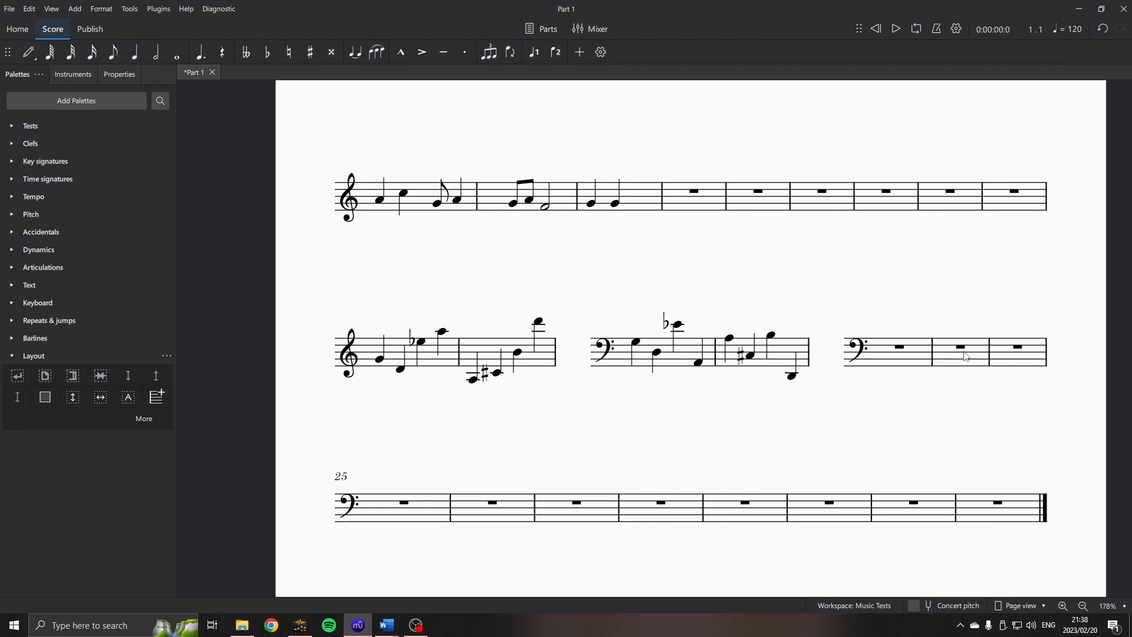
pyautogui.click(933, 357)
pyautogui.press('Return')
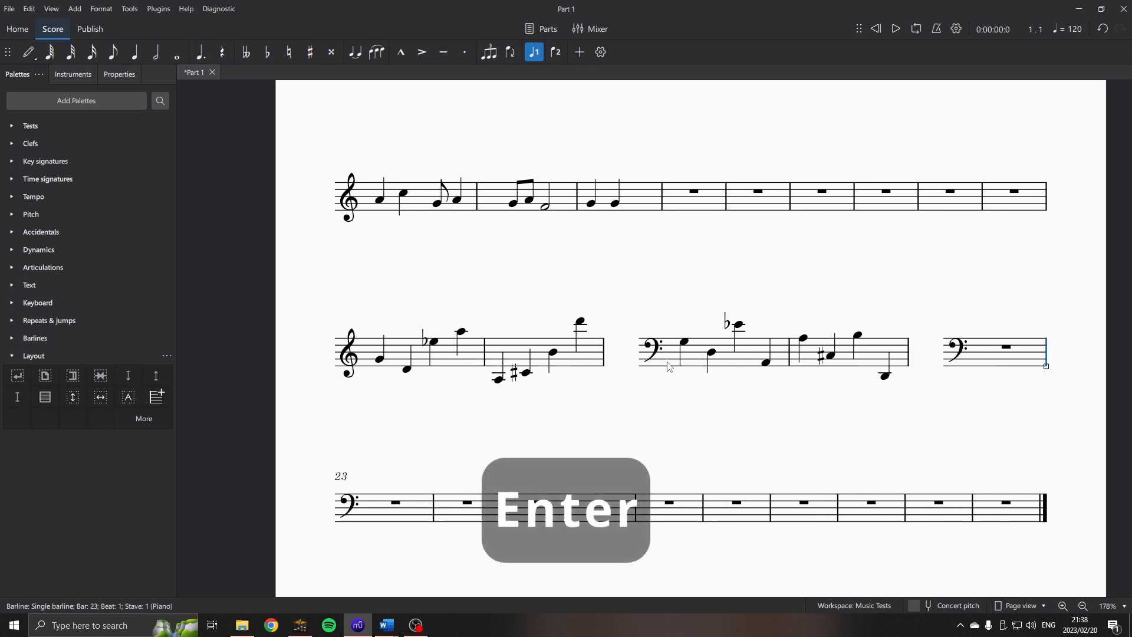
# Capture a rectangular screen snip of the treble and bass clef note bars on the second system, excluding the empty bar after them.
pyautogui.click(725, 425)
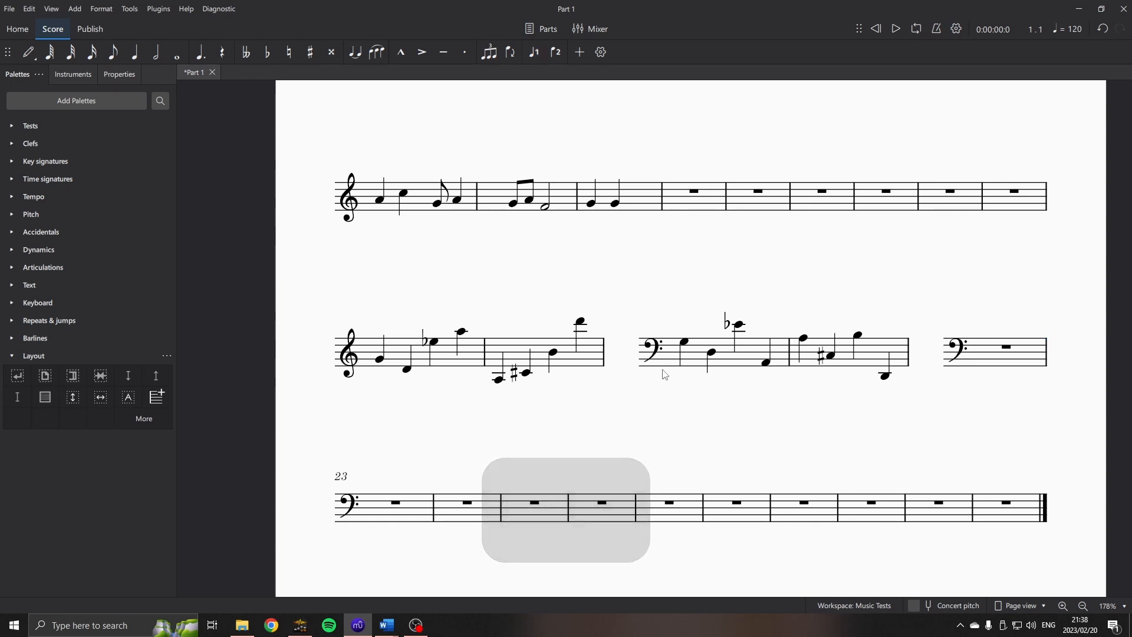
pyautogui.scroll(2, 661, 374)
pyautogui.scroll(1, 667, 411)
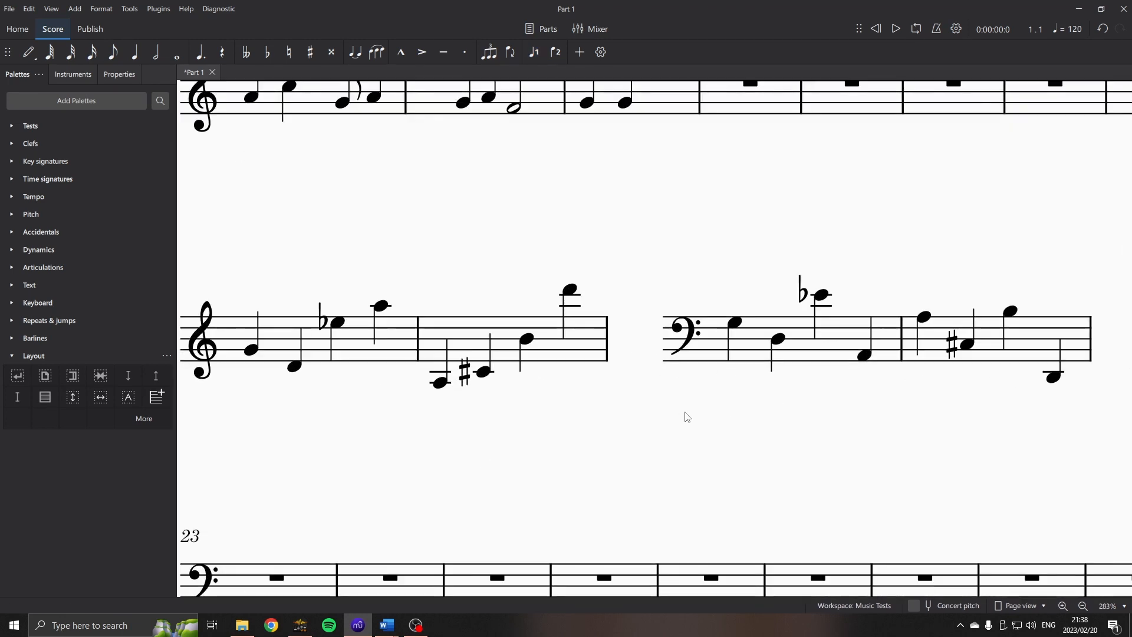
pyautogui.scroll(-1, 629, 417)
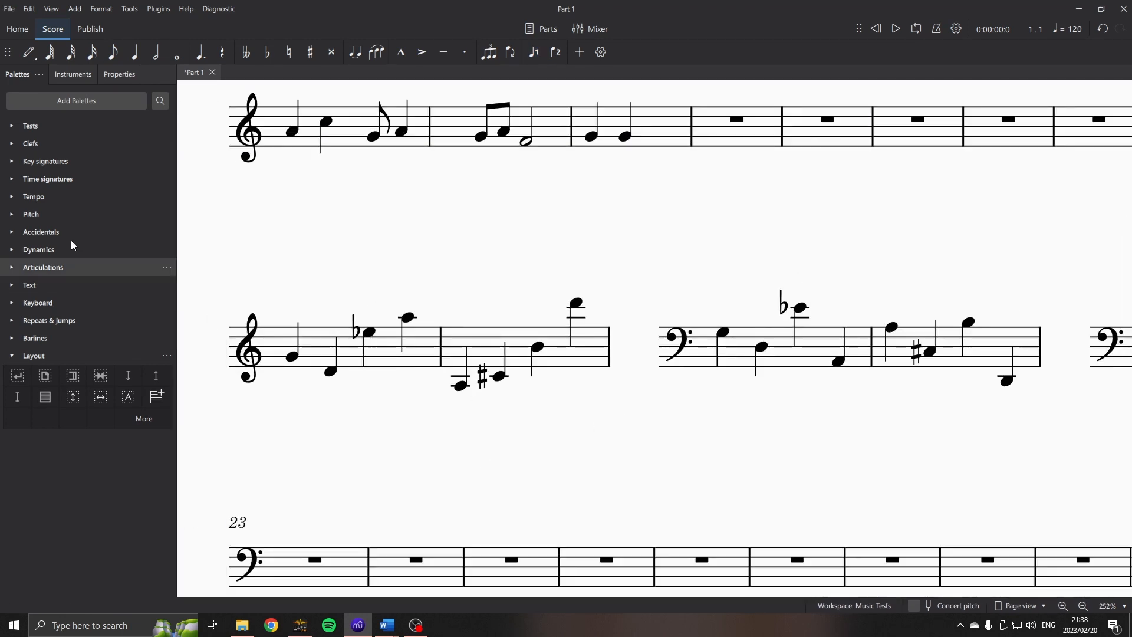
pyautogui.press('super+shift+s')
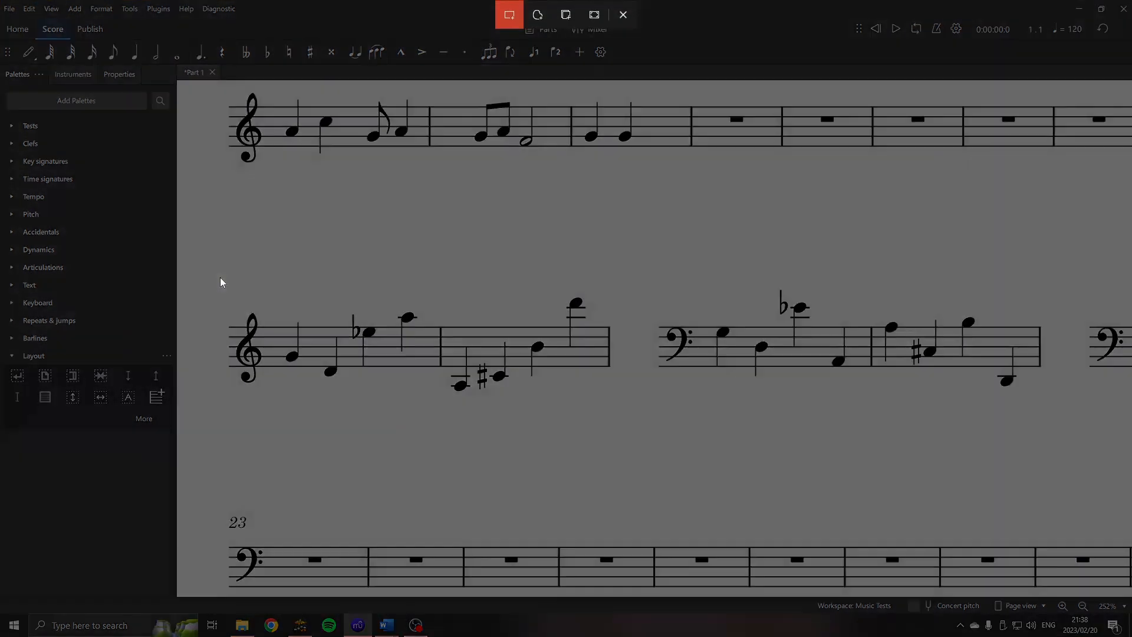
pyautogui.moveTo(214, 282); pyautogui.dragTo(1049, 418)
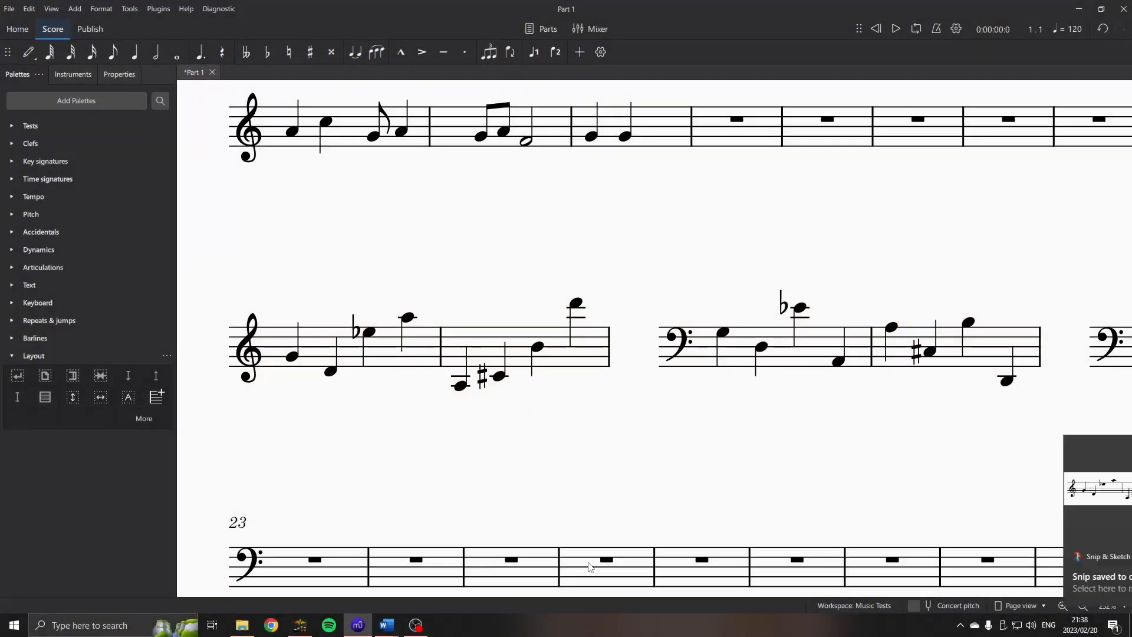
# Switch to the Word test document, paste the snip in the row below question 1.3, and select the pasted image.
pyautogui.click(386, 624)
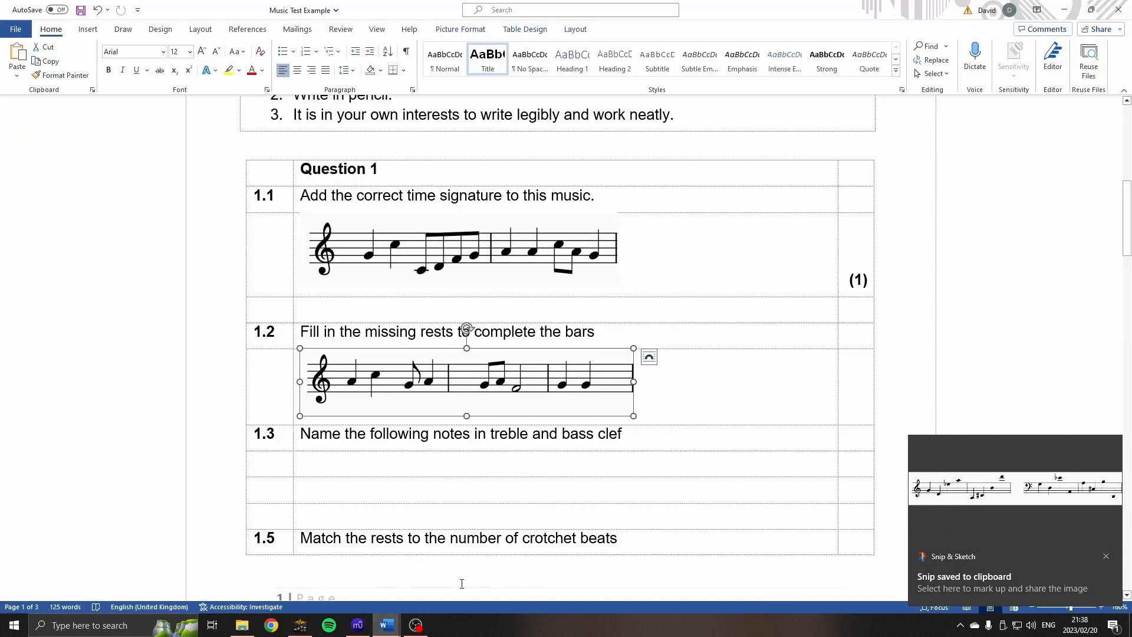
pyautogui.click(459, 465)
pyautogui.hotkey('ctrl', 'v')
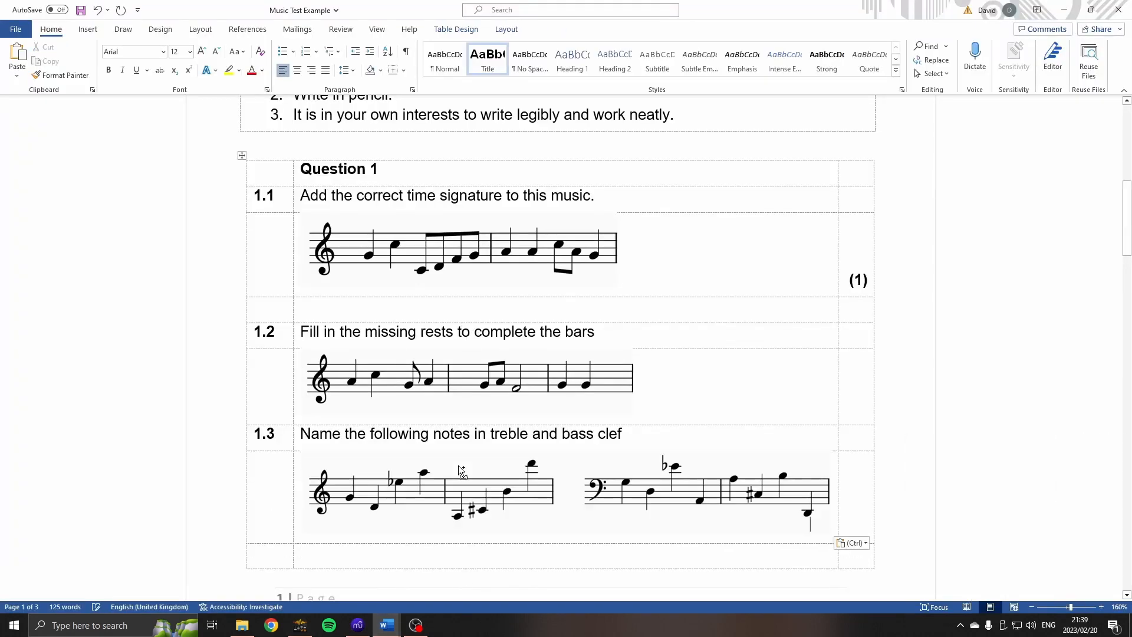
pyautogui.click(742, 507)
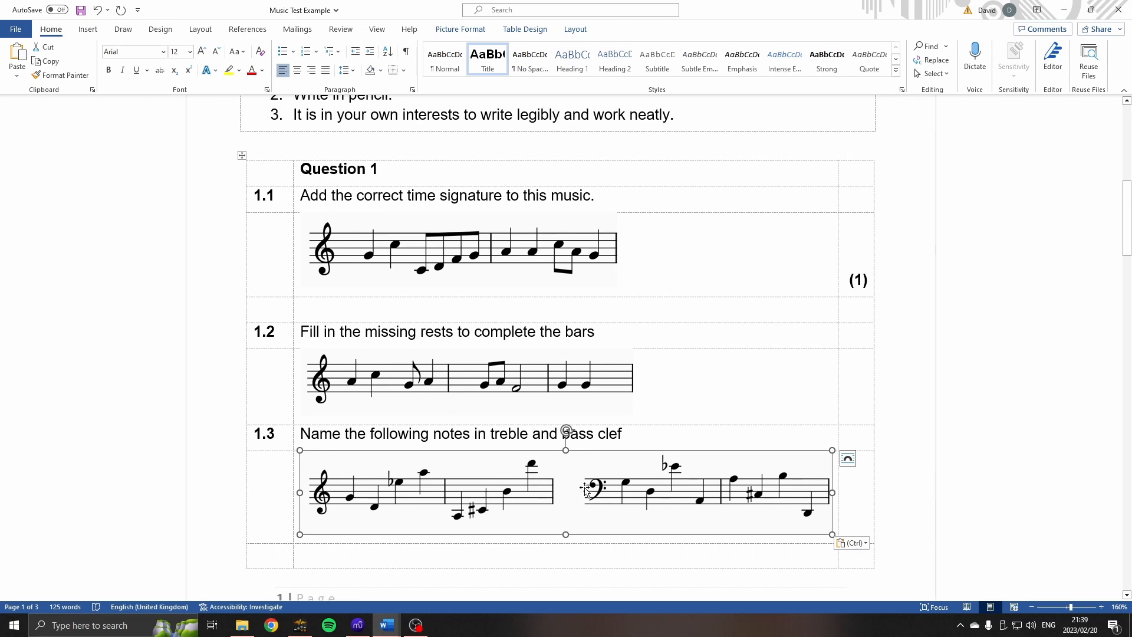
pyautogui.scroll(-1, 624, 491)
pyautogui.scroll(-1, 625, 491)
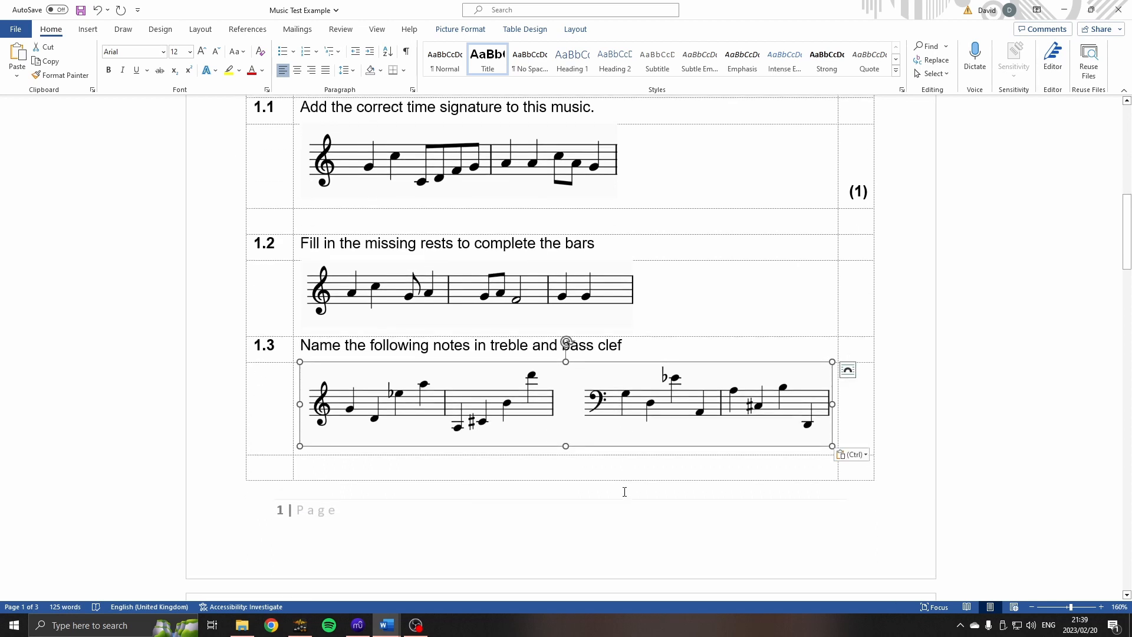